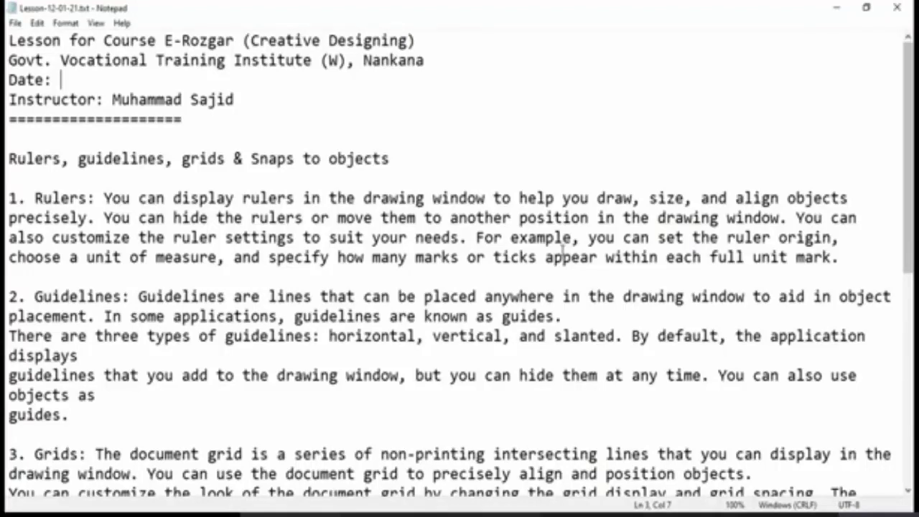
Read through the lesson notes on rulers, guidelines, grids and snapping to objects, and switch to CorelDRAW
scroll(562, 248, "down", 1)
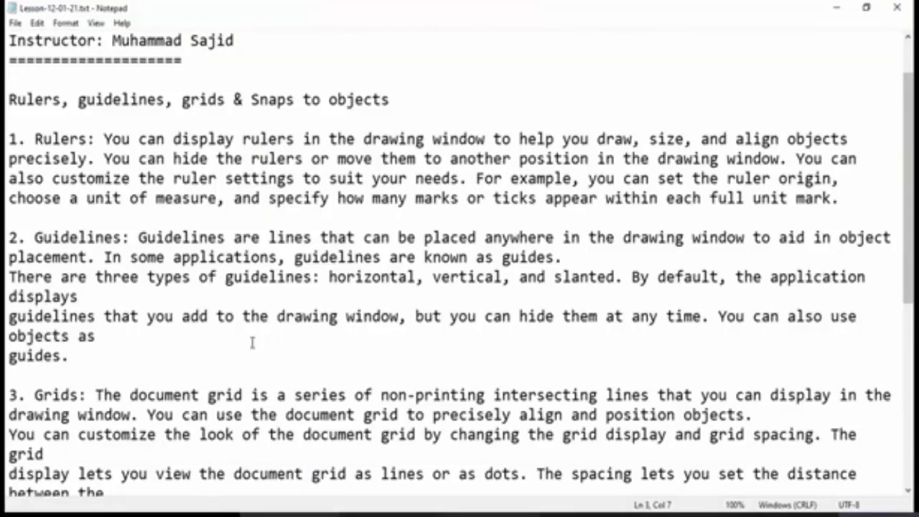
scroll(252, 342, "down", 3)
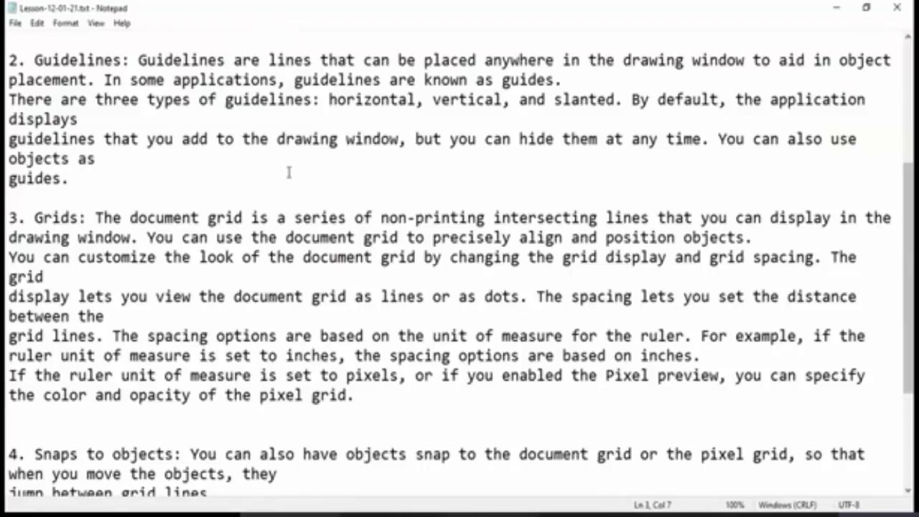
scroll(57, 214, "down", 3)
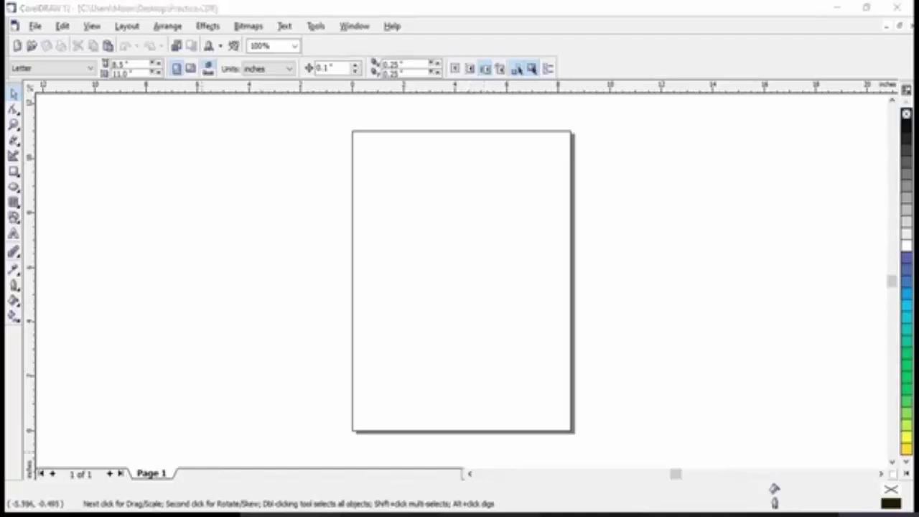
left_click(452, 237)
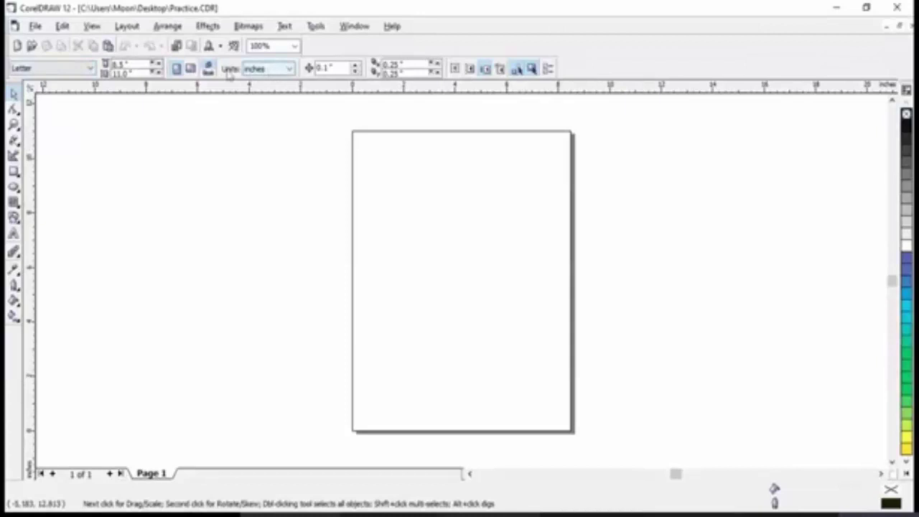
Change the drawing units to centimeters and set them back to inches
left_click(290, 70)
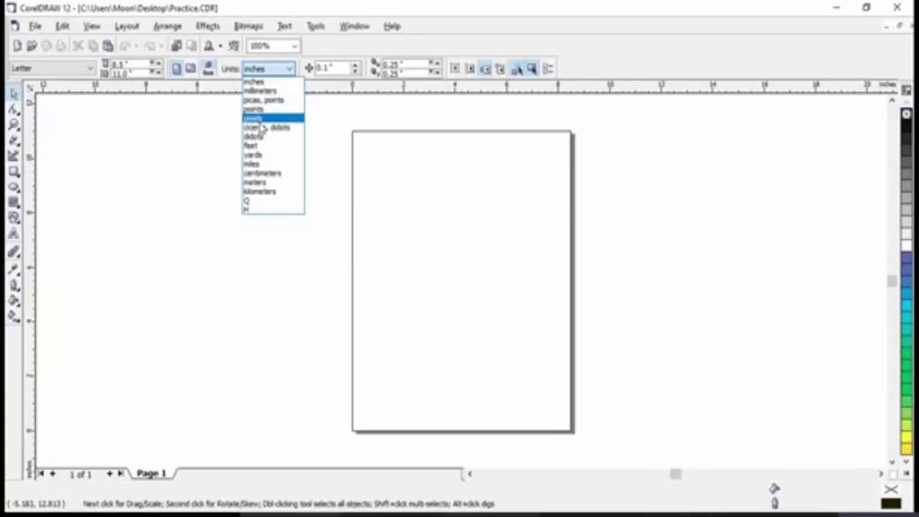
left_click(264, 173)
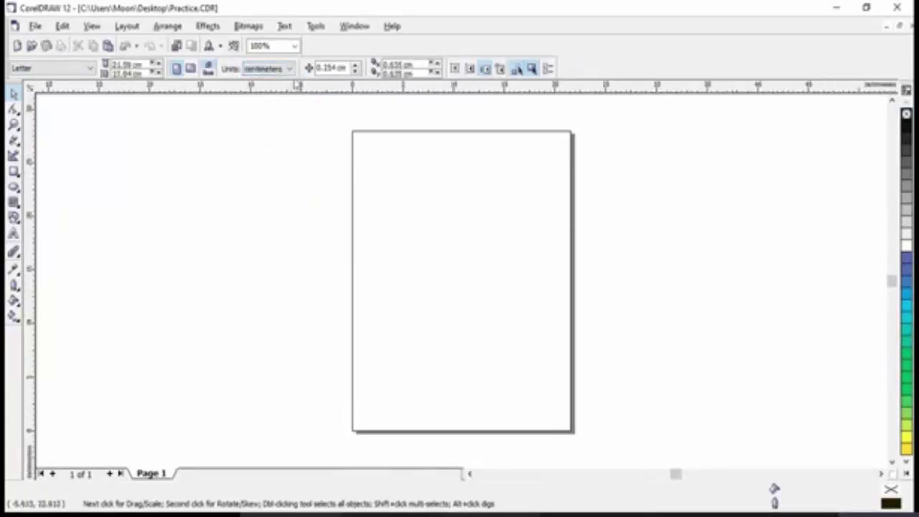
left_click(290, 70)
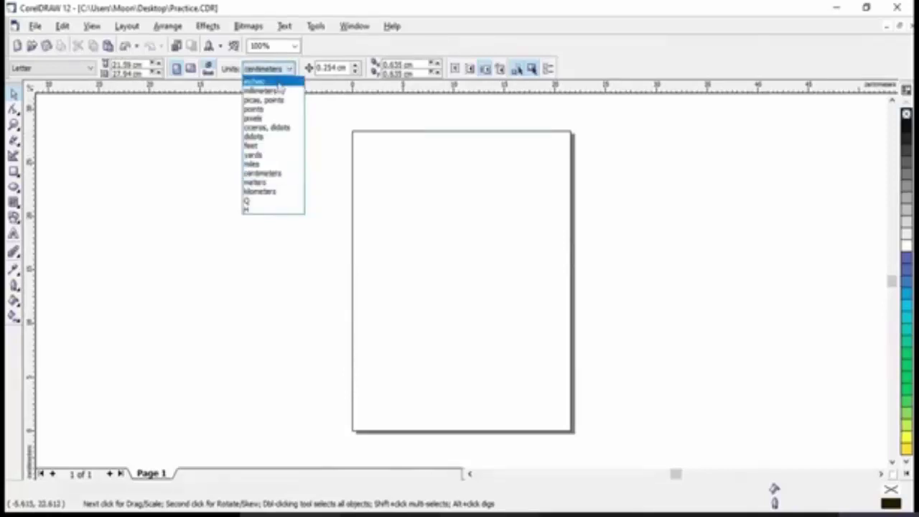
left_click(278, 83)
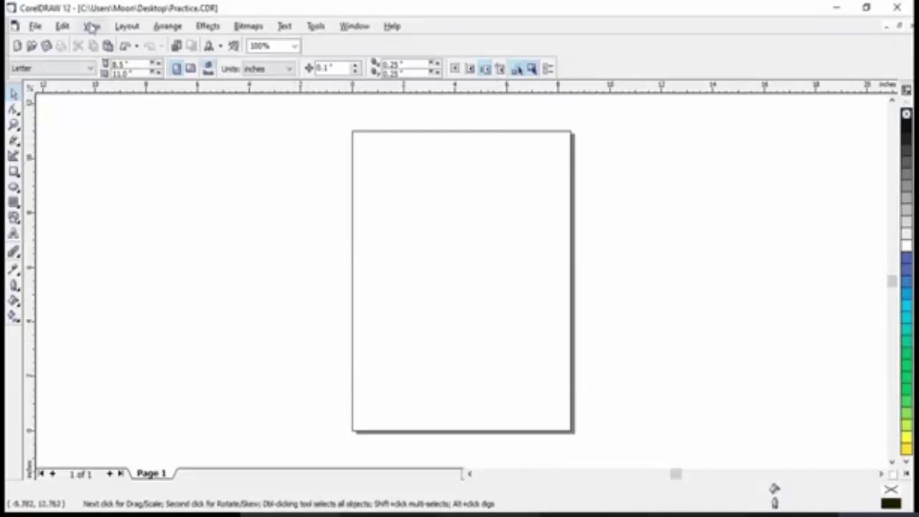
Hide the rulers and display them again
left_click(92, 26)
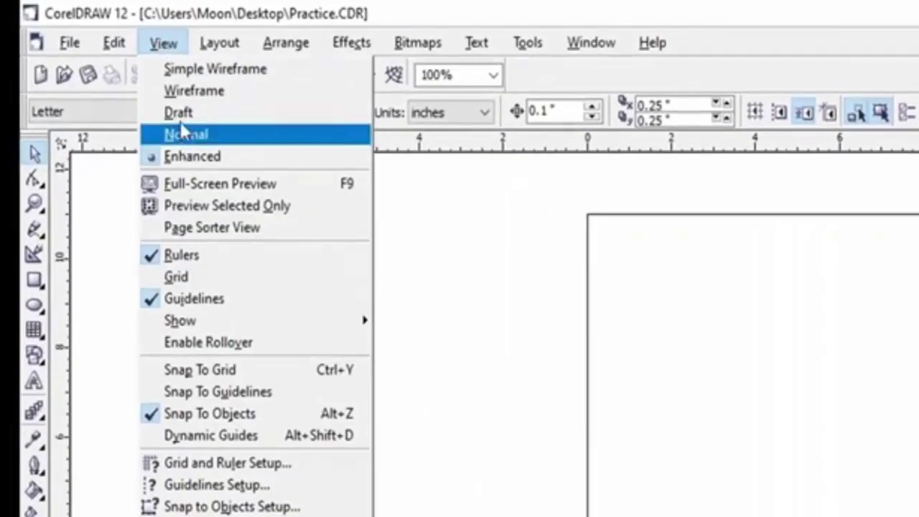
left_click(211, 257)
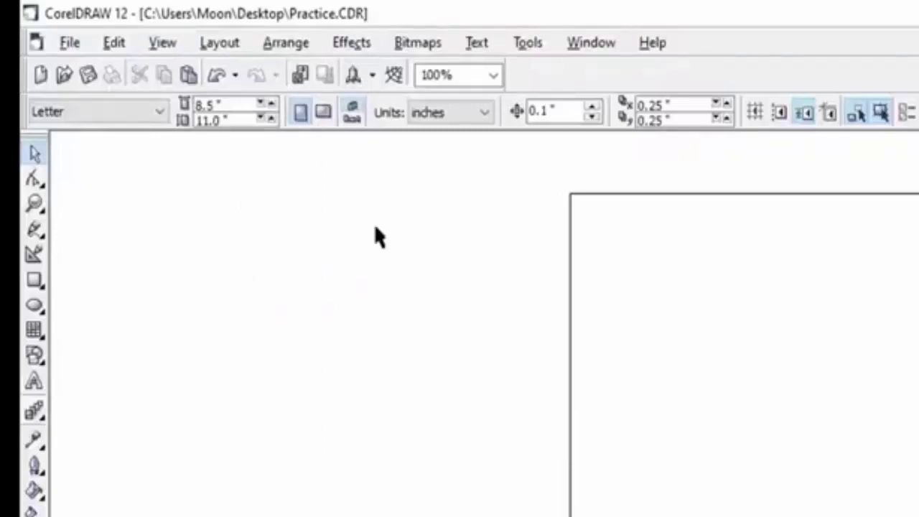
left_click(167, 44)
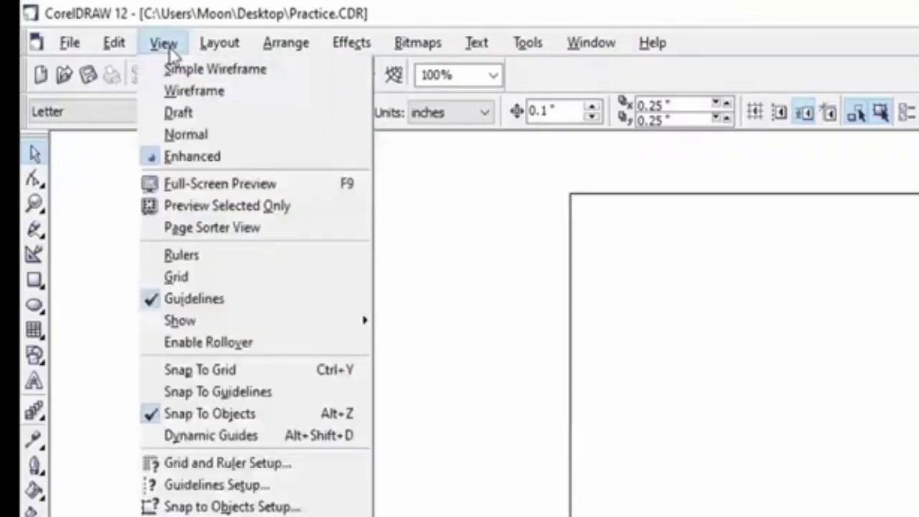
left_click(200, 260)
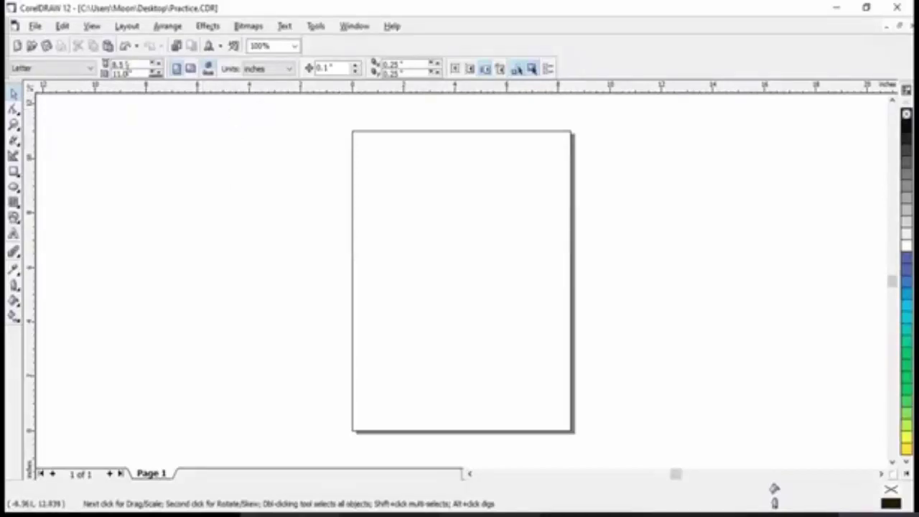
Examine the document's ruler options for nudge distance, units, origin and tick divisions in Grid and Ruler Setup
left_click(94, 27)
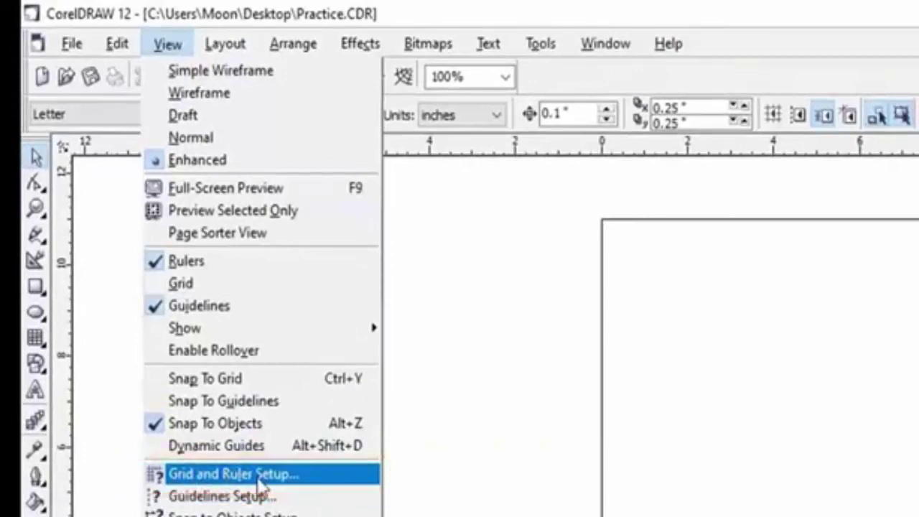
left_click(258, 480)
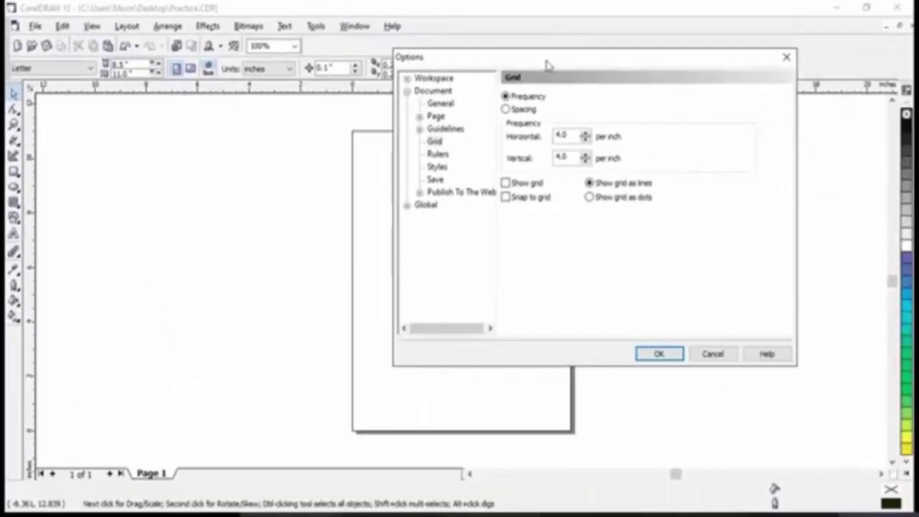
left_click_drag(547, 65, 320, 135)
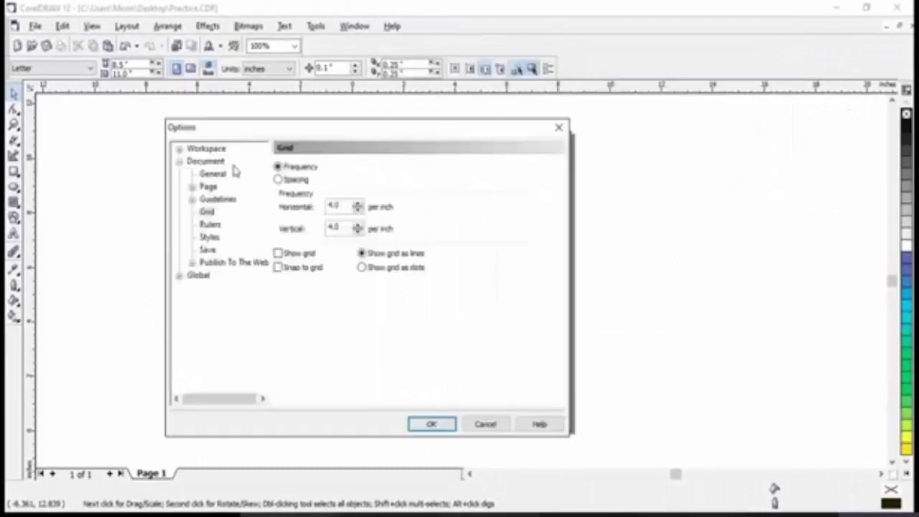
left_click(209, 224)
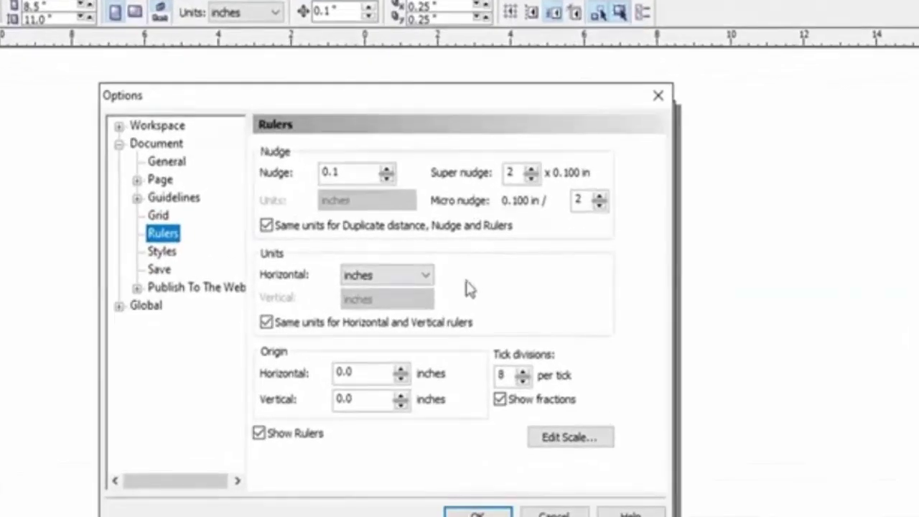
left_click(340, 174)
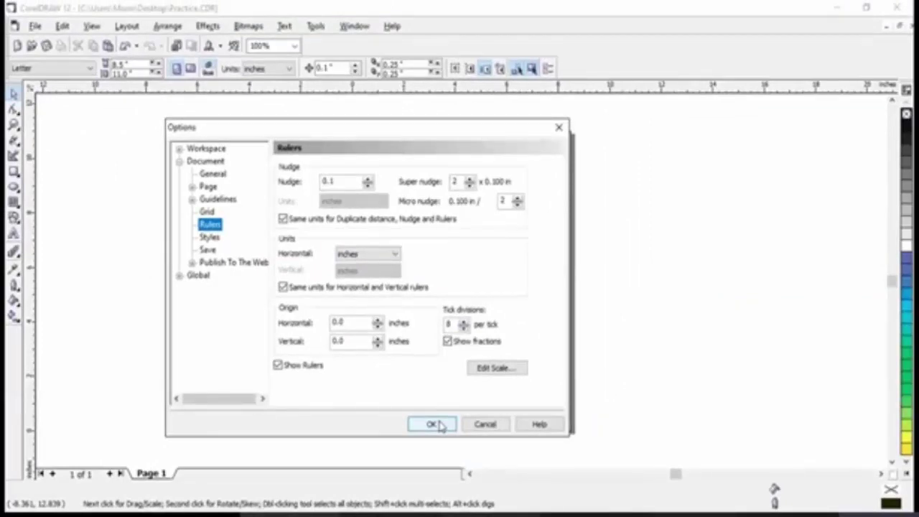
left_click(434, 424)
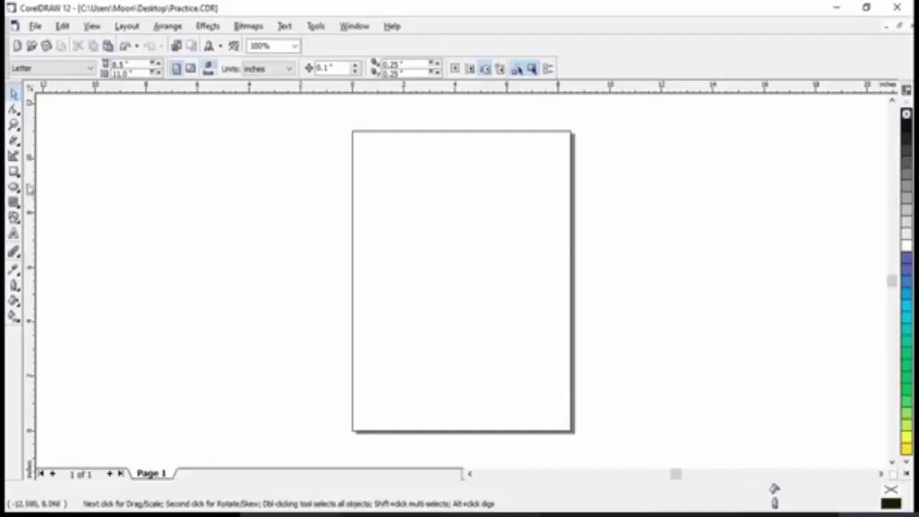
Add a vertical guideline outside the page at about -1.77 inches and a horizontal guideline at about 8.78 inches
left_click_drag(30, 190, 308, 230)
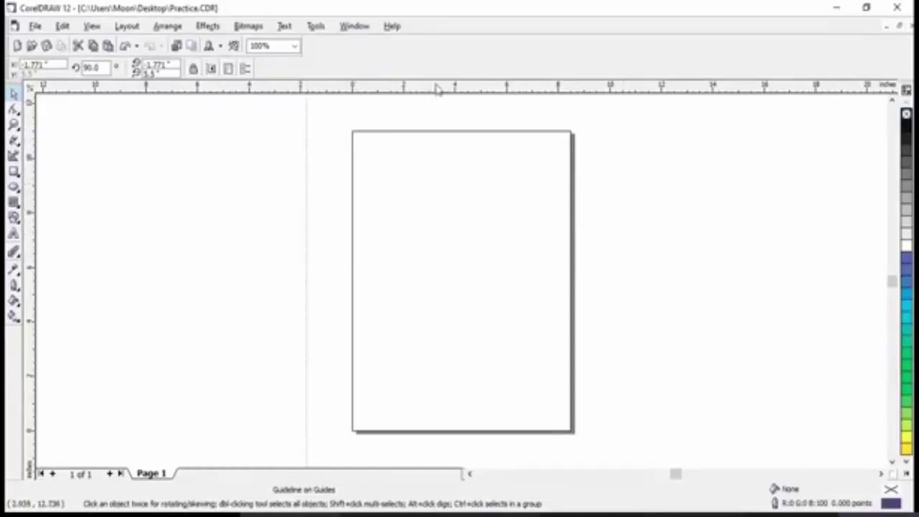
left_click_drag(434, 87, 433, 191)
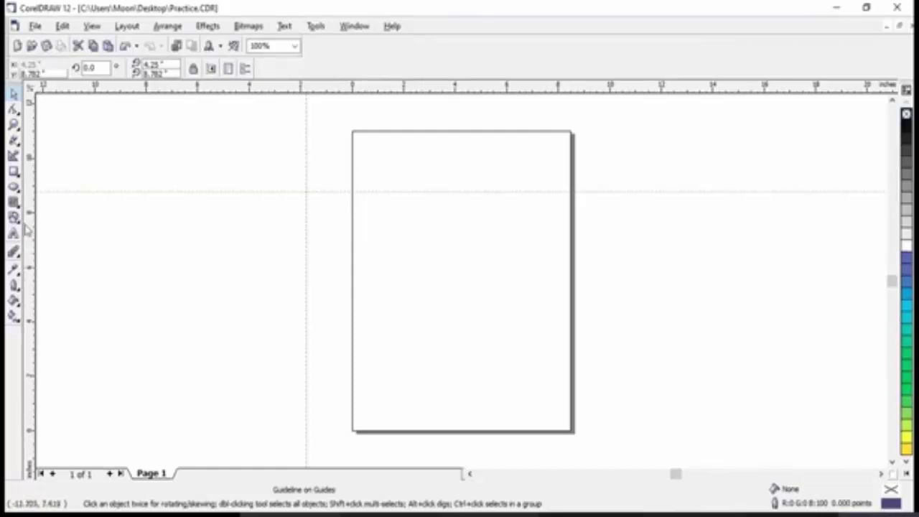
Add vertical guidelines at the page's left edge and at about 3.22 inches, and a horizontal guideline at about 8 inches
left_click_drag(26, 229, 353, 273)
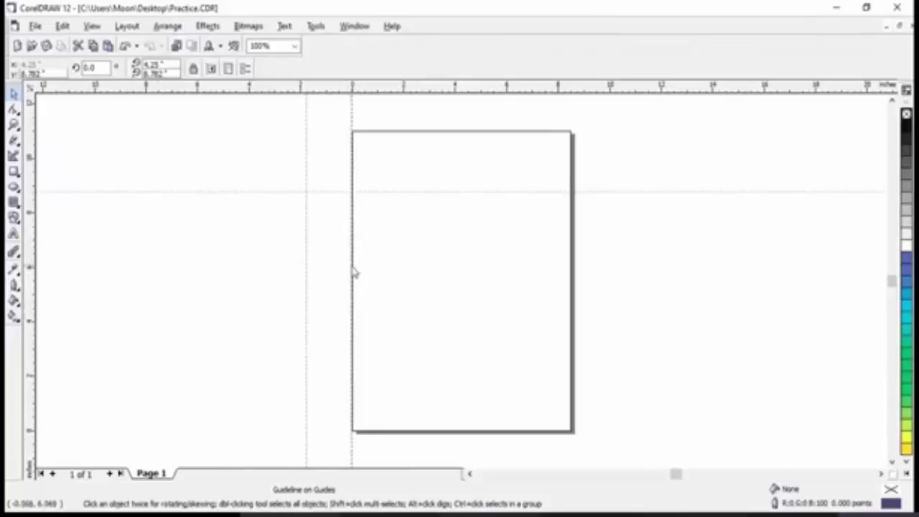
left_click(354, 273)
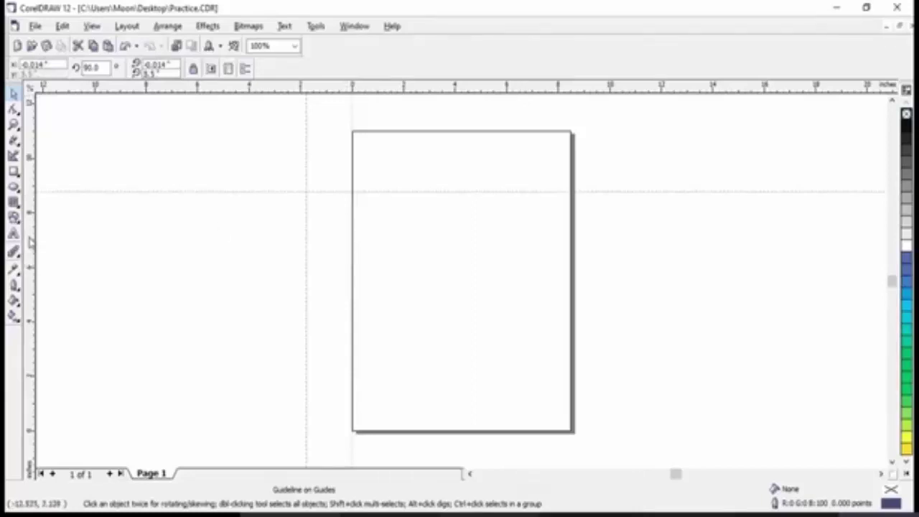
left_click_drag(32, 243, 432, 296)
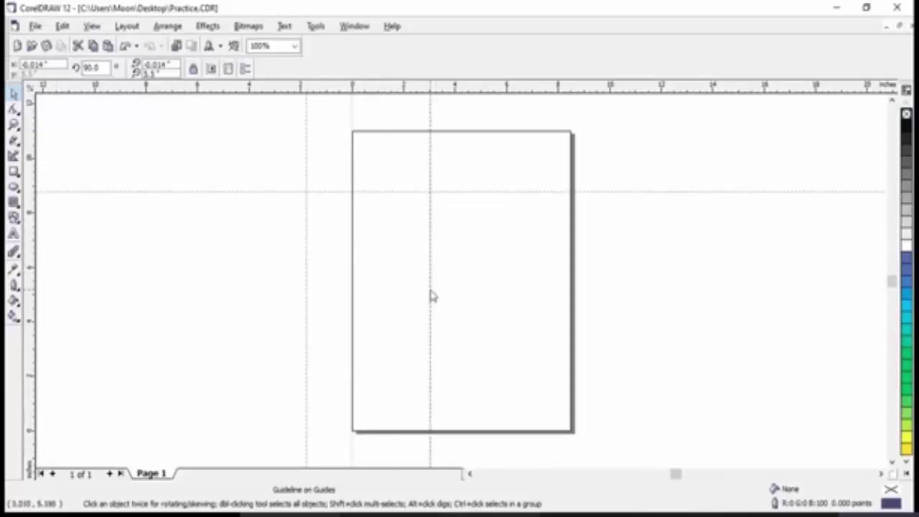
left_click_drag(431, 297, 437, 297)
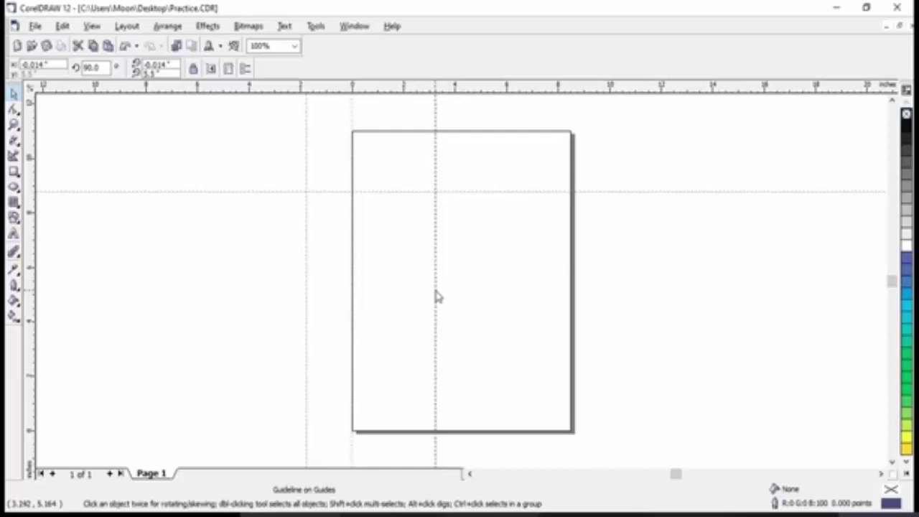
left_click_drag(436, 296, 438, 297)
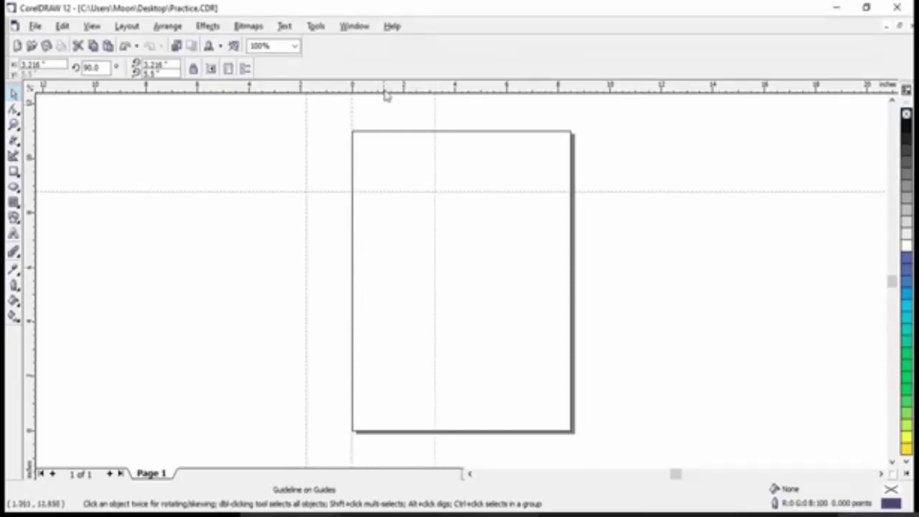
left_click_drag(386, 93, 399, 218)
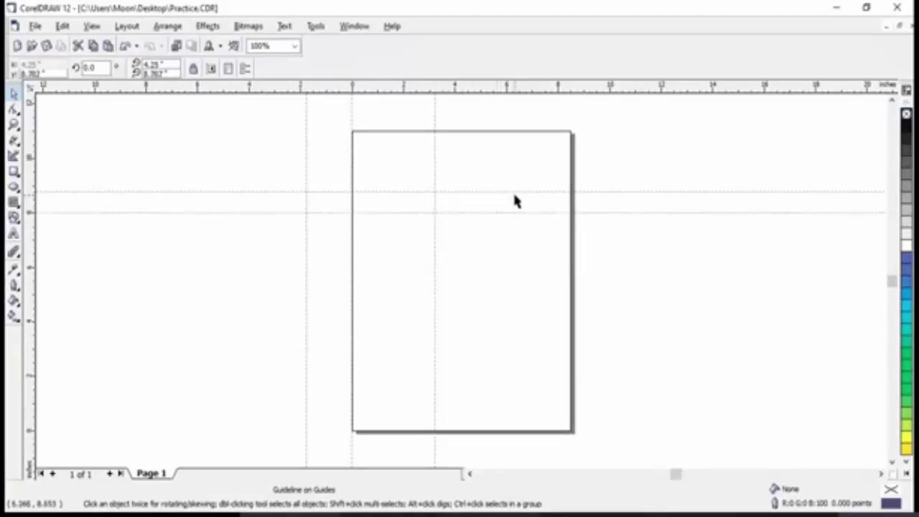
Delete the uppermost horizontal guideline and the vertical guideline outside the page
key("Delete")
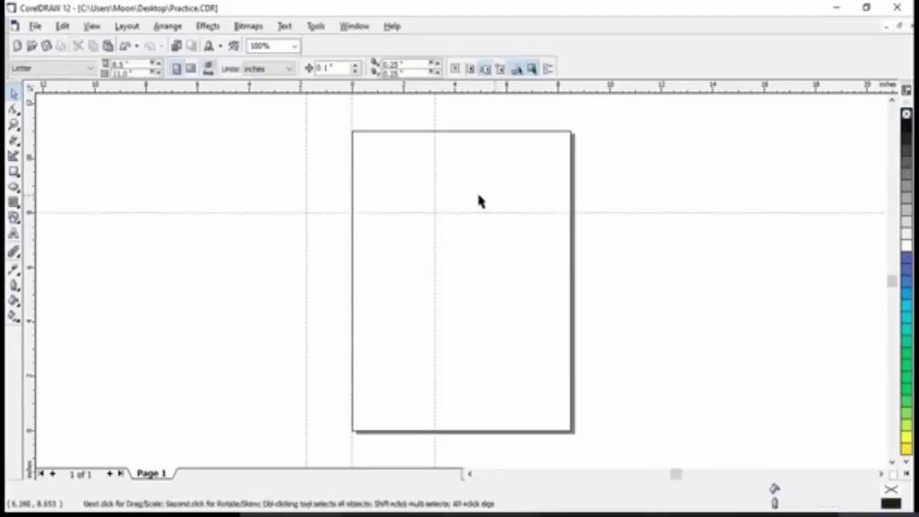
left_click(307, 169)
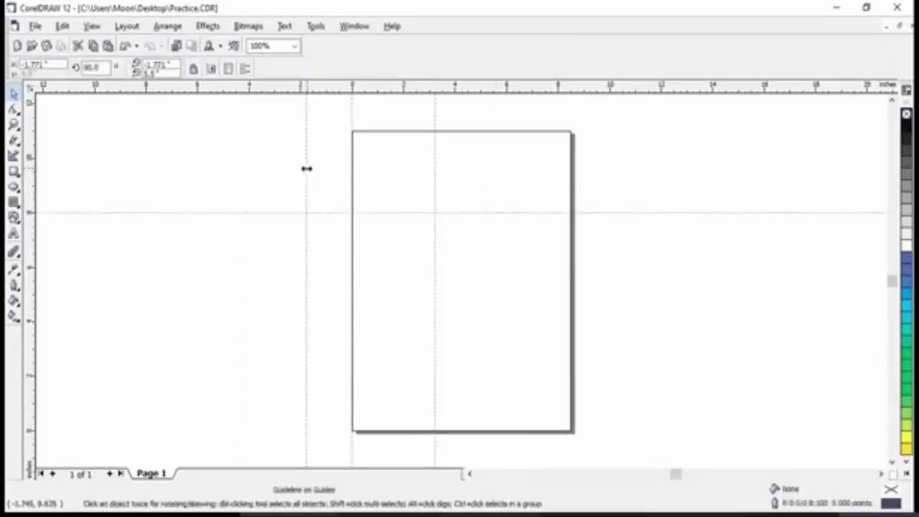
key("Delete")
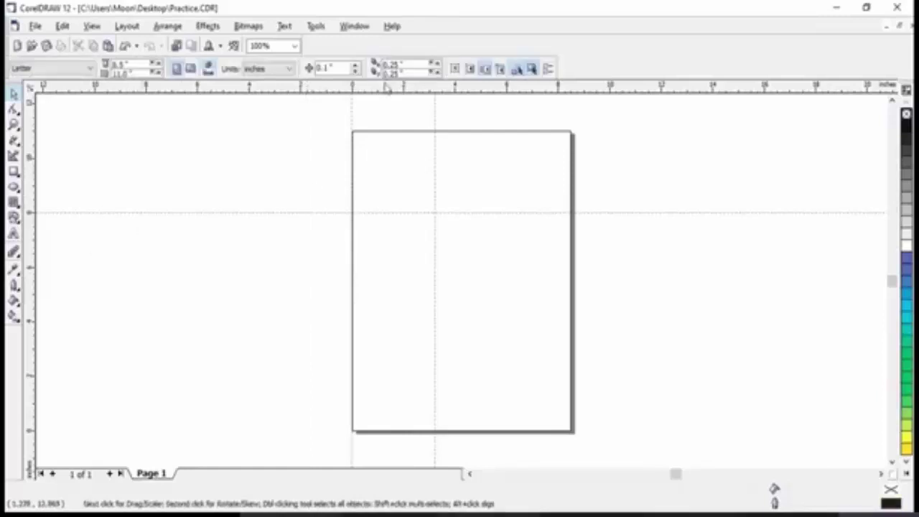
Add a second horizontal guideline across the page at about 5.99 inches
left_click_drag(386, 86, 394, 274)
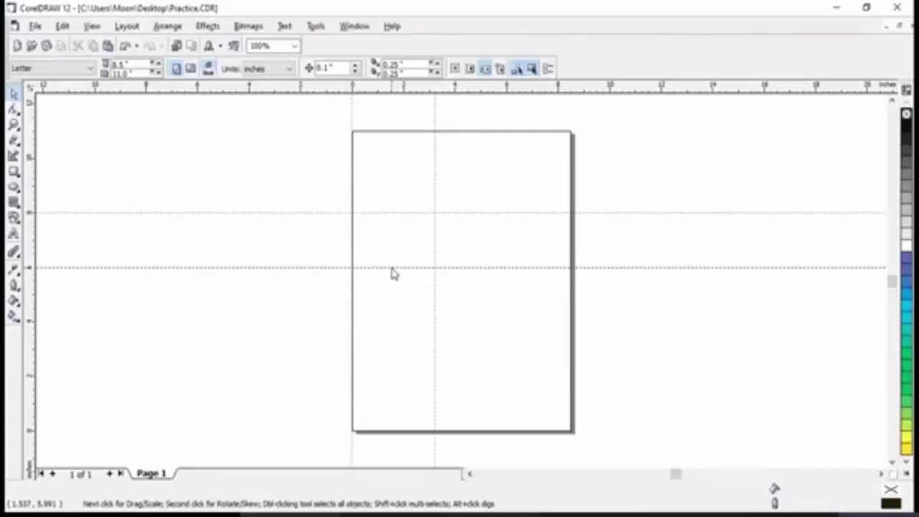
left_click_drag(392, 269, 392, 269)
left_click(384, 269)
left_click(383, 270)
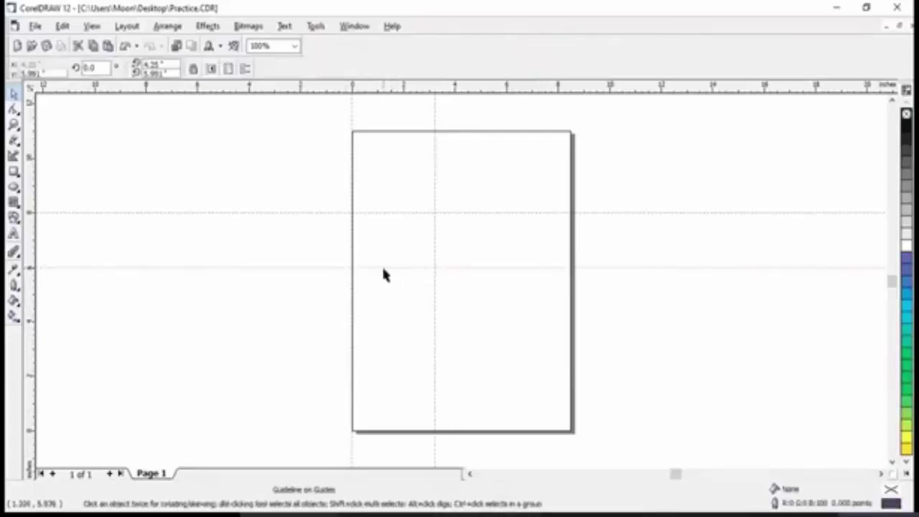
Draw a rectangle about 3.24 by 2.02 inches inside the area bounded by the four guidelines and fill it with RGB Blue
scroll(367, 230, "up", 3)
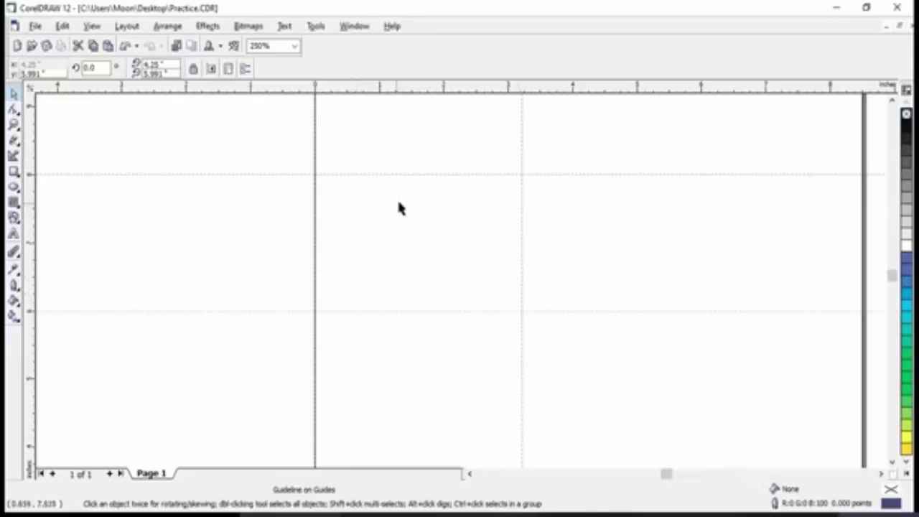
left_click(13, 172)
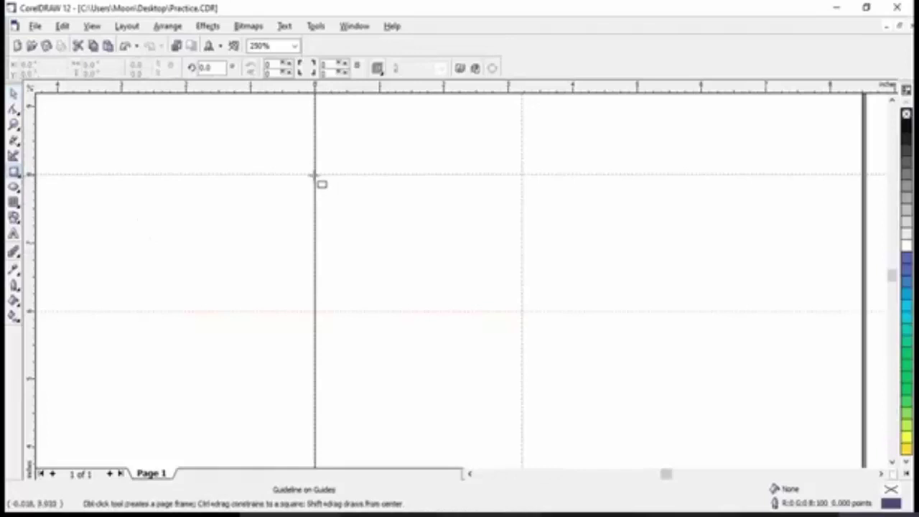
left_click_drag(315, 174, 555, 321)
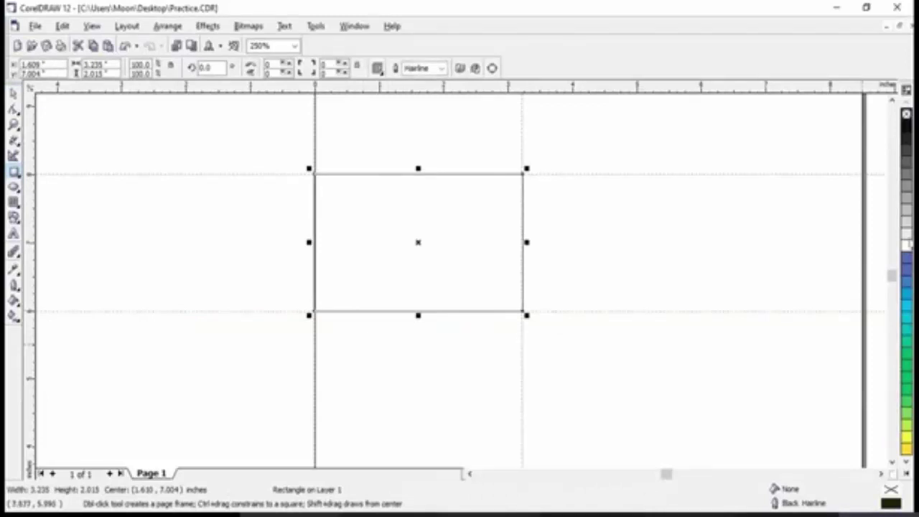
left_click(906, 259)
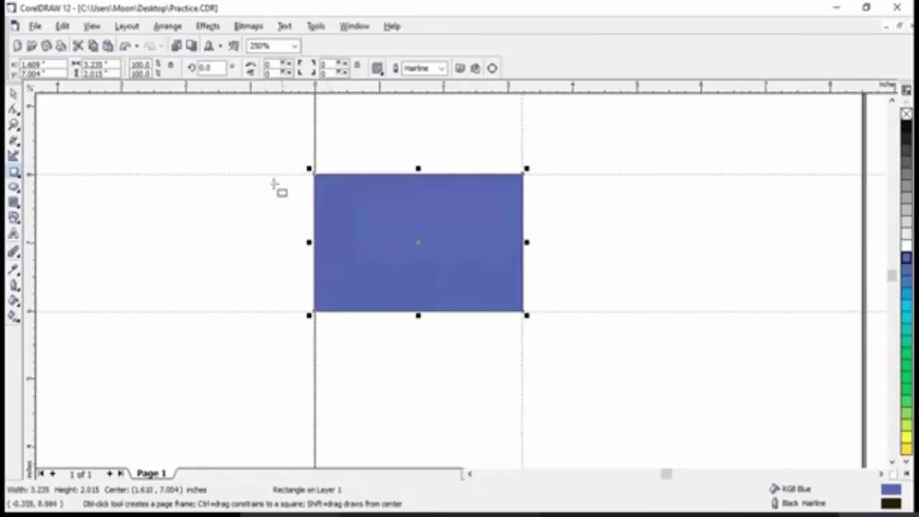
Add a vertical dimension in centimetres for the rectangle's height, placed outside its left edge
left_click(16, 138)
left_click(16, 154)
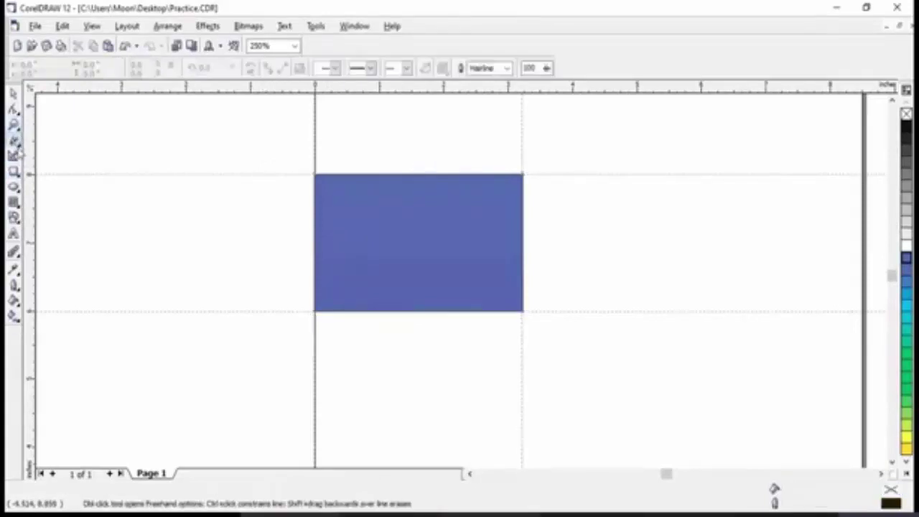
left_click(21, 148)
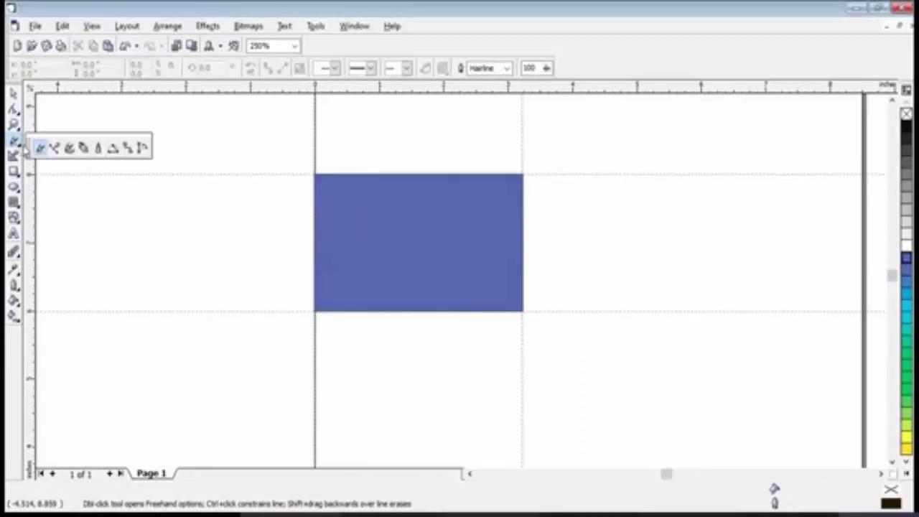
left_click(142, 147)
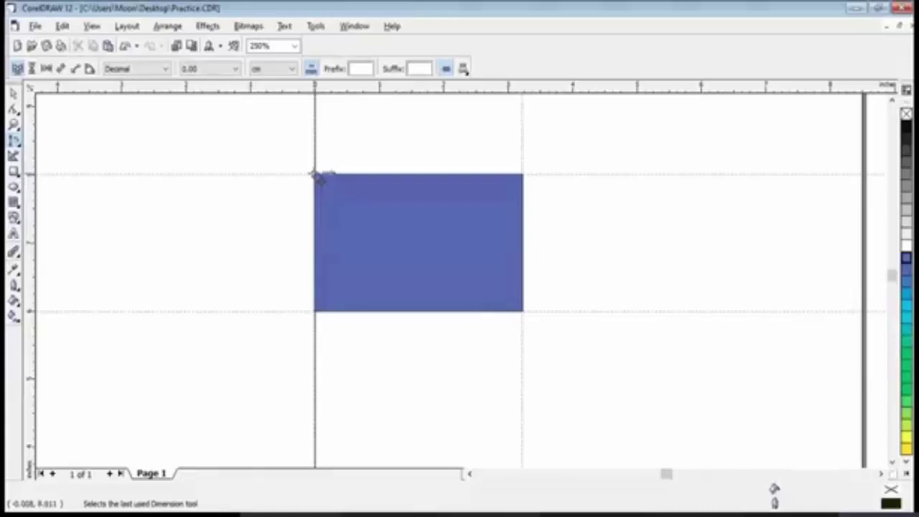
left_click(315, 176)
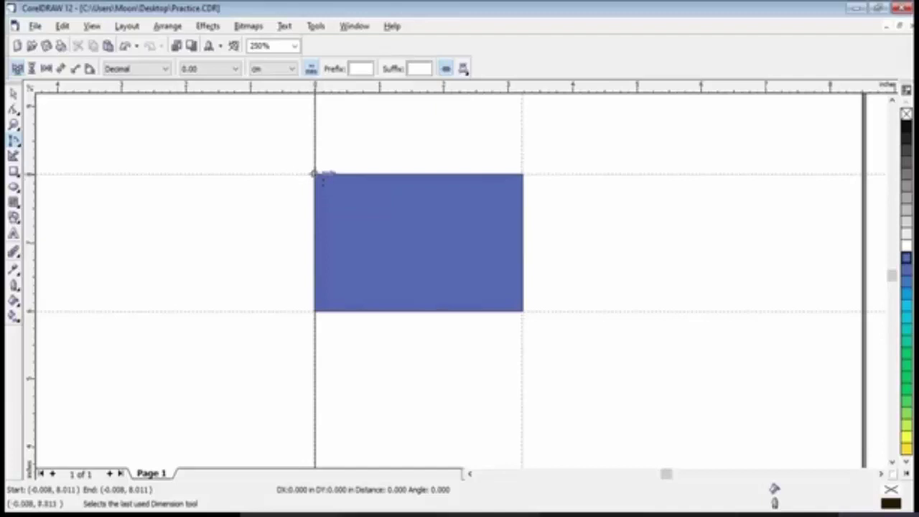
left_click(314, 174)
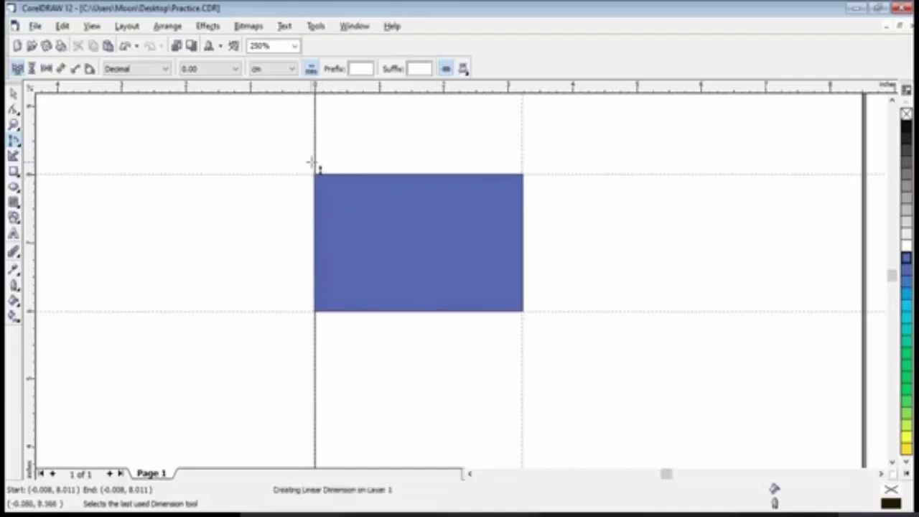
left_click_drag(315, 174, 315, 314)
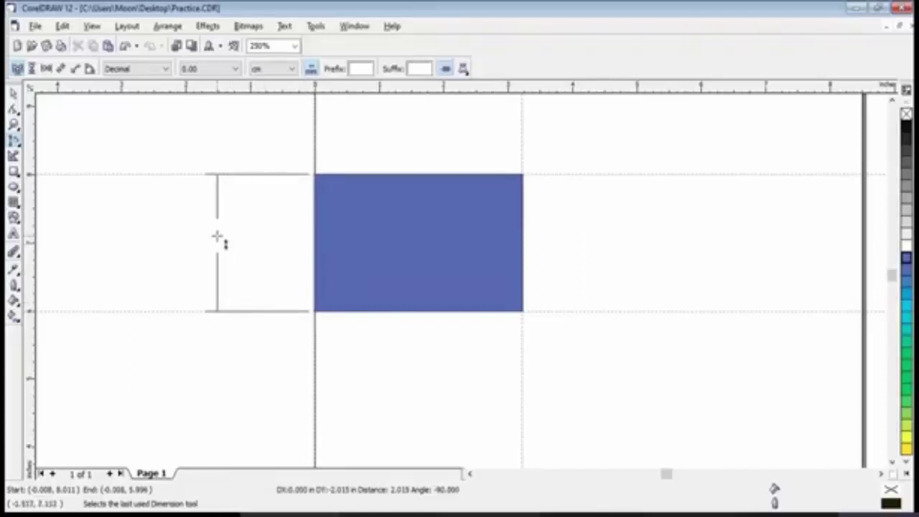
left_click(217, 237)
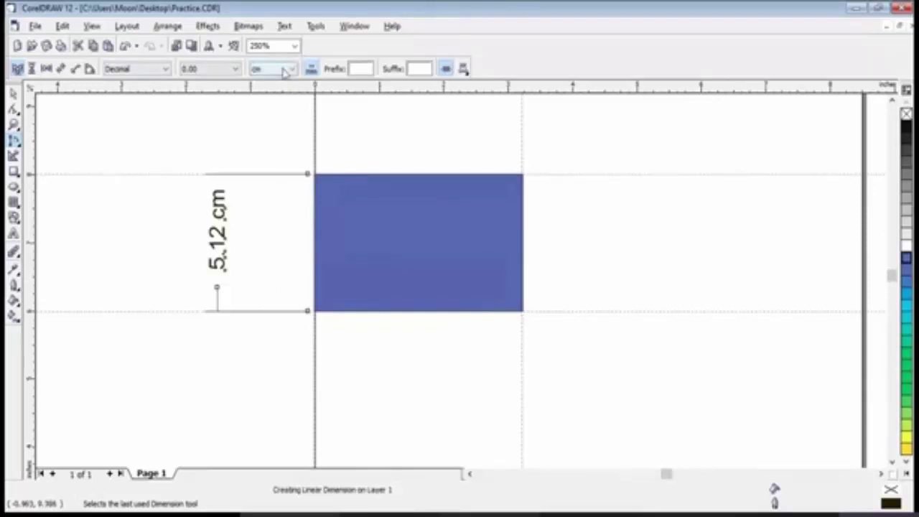
Set the dimension units to inches and delete the centimetre dimension beside the rectangle
left_click(285, 72)
left_click(273, 98)
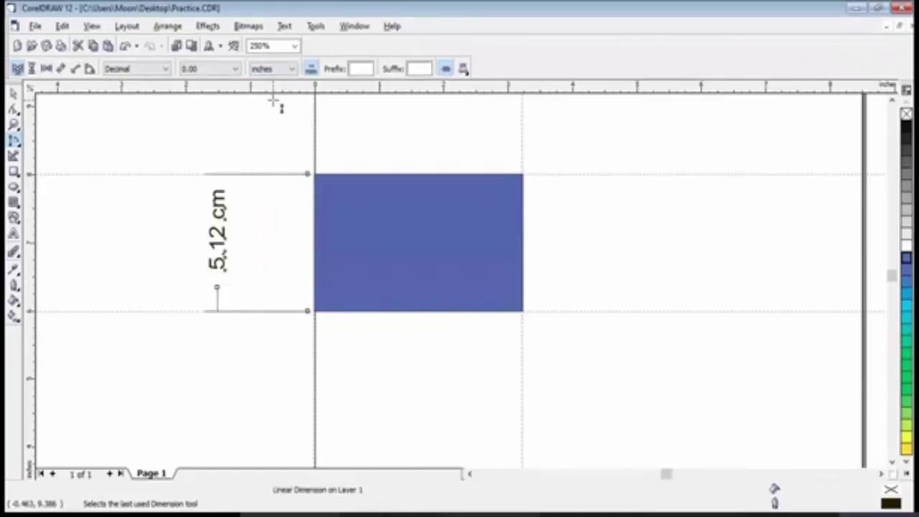
left_click(14, 94)
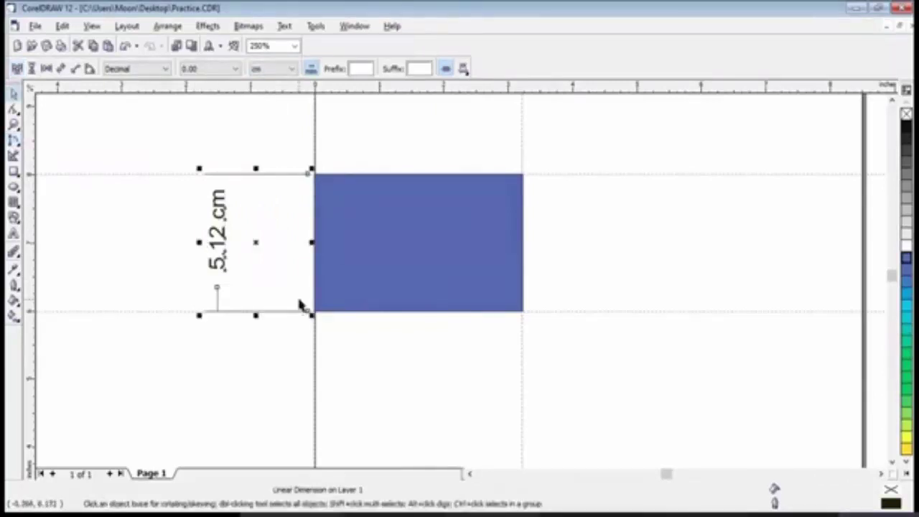
key("Delete")
Dimension the rectangle's height in inches from its upper-left to its lower-left corner, placing the dimension line outside the left edge
left_click(14, 140)
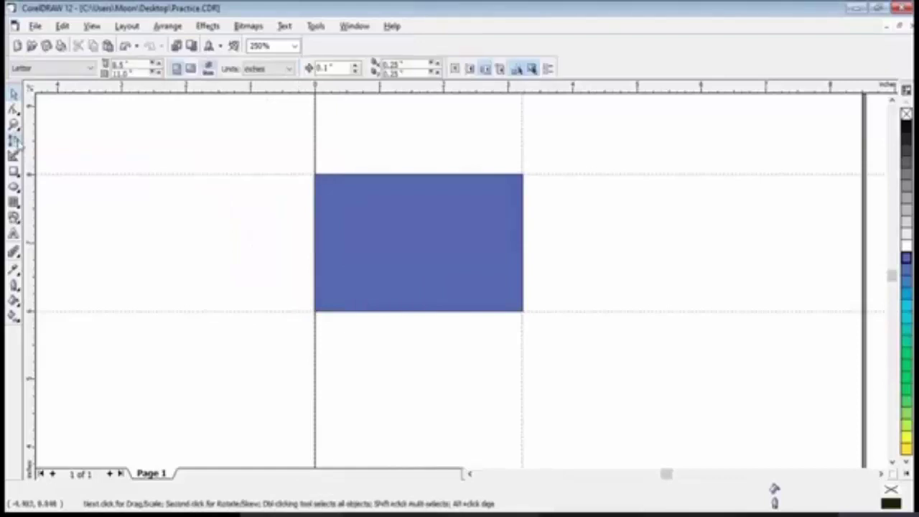
left_click(315, 175)
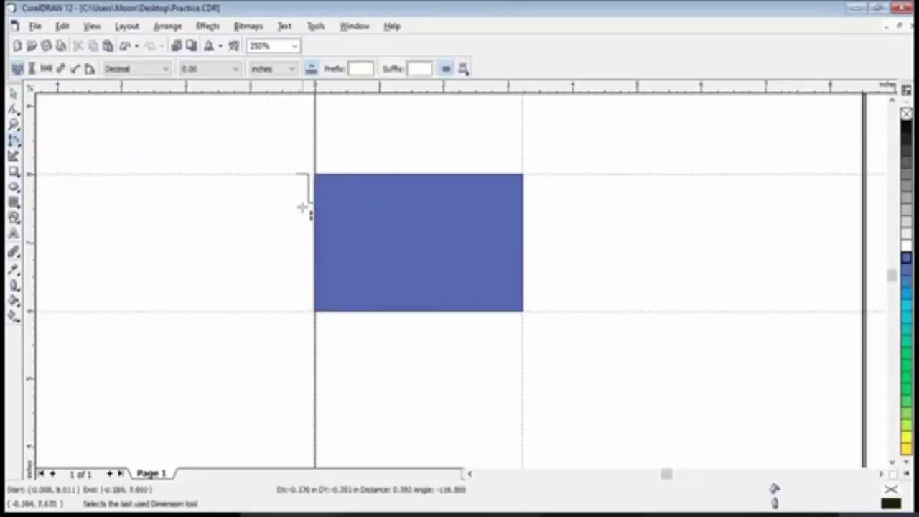
left_click(315, 311)
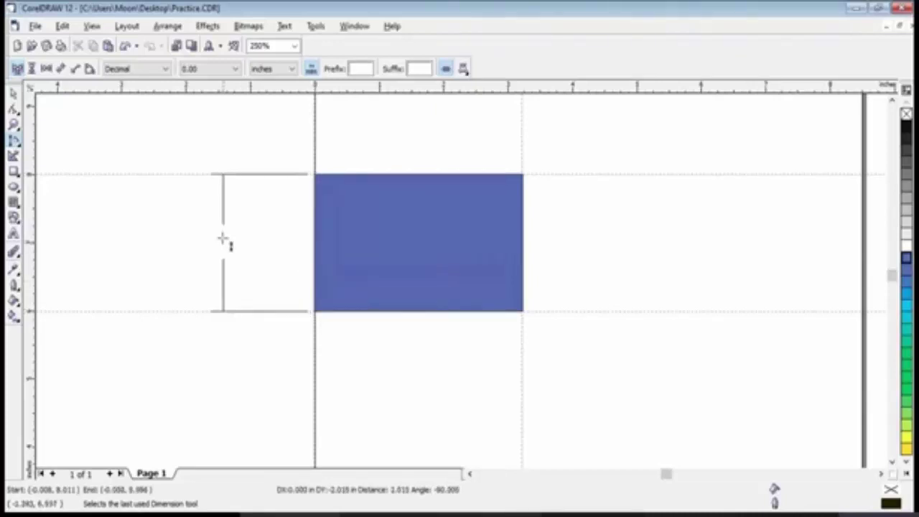
left_click(217, 232)
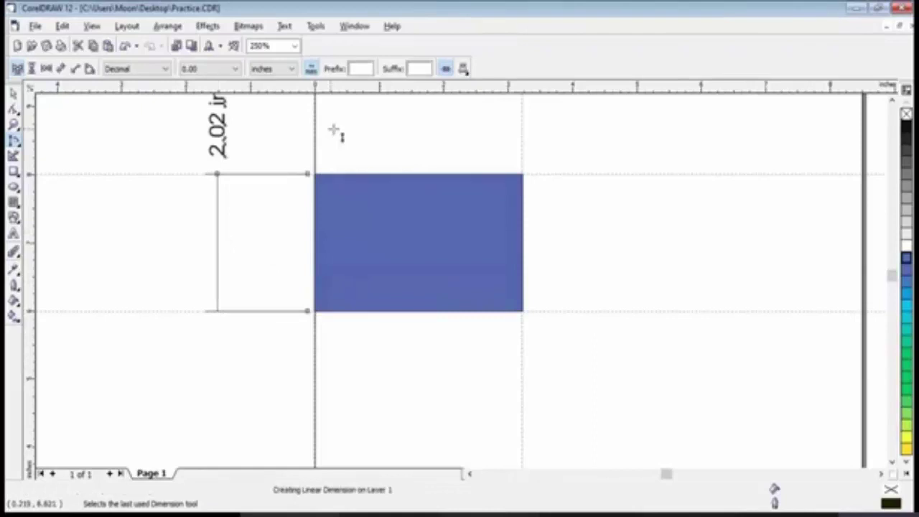
Dimension the rectangle's width in inches along its upper edge, placing the dimension line above the shape
left_click(893, 101)
left_click(893, 101)
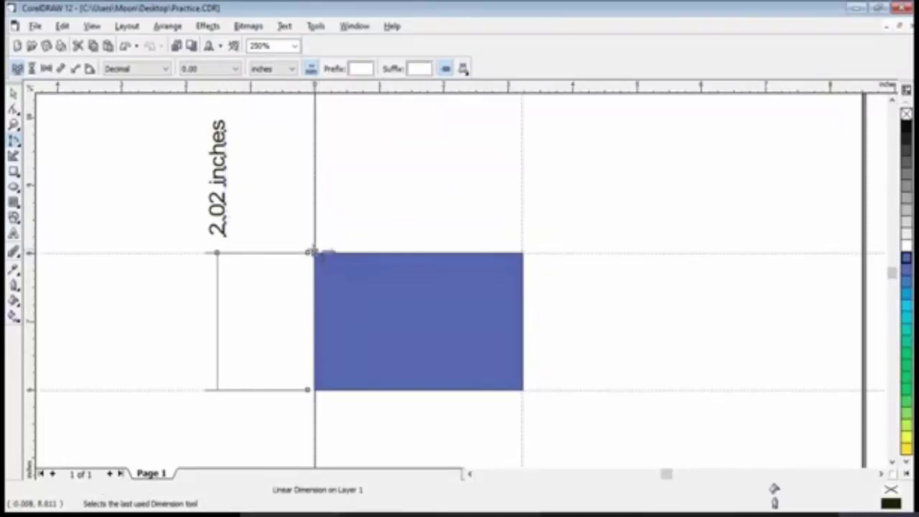
left_click_drag(314, 251, 523, 251)
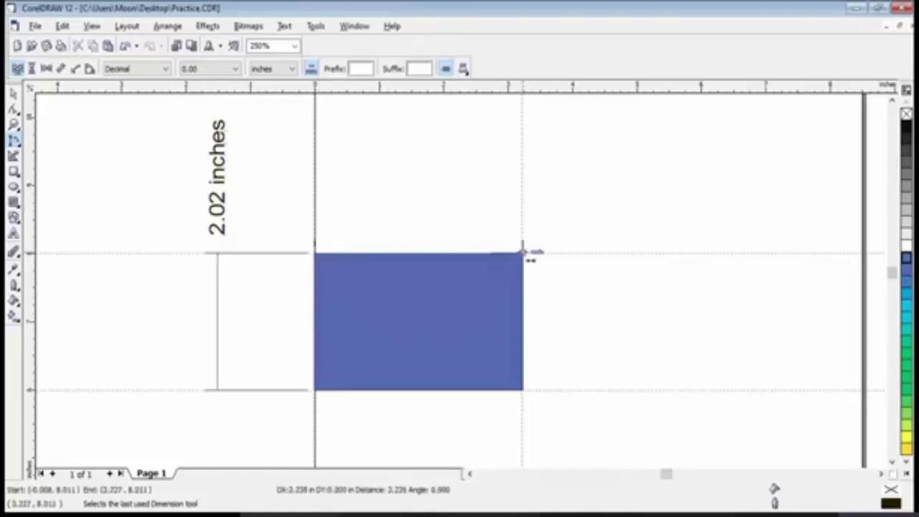
left_click(435, 173)
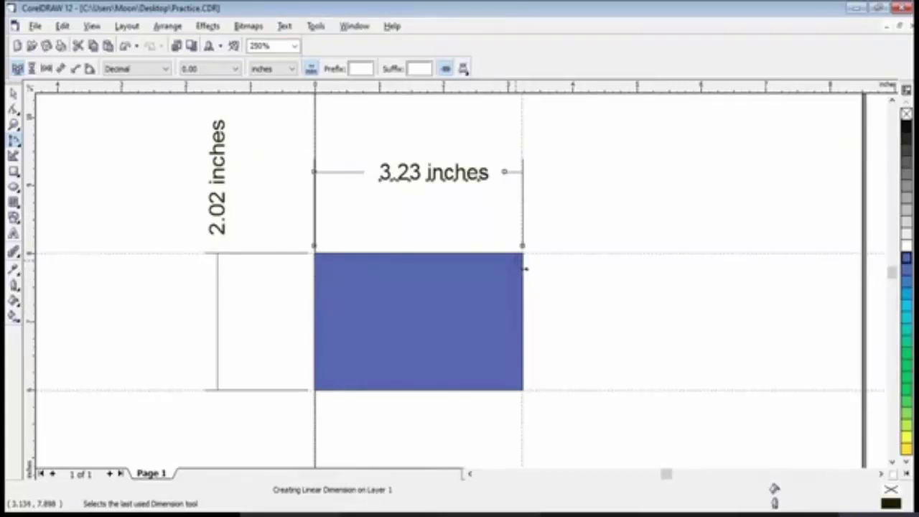
left_click(13, 93)
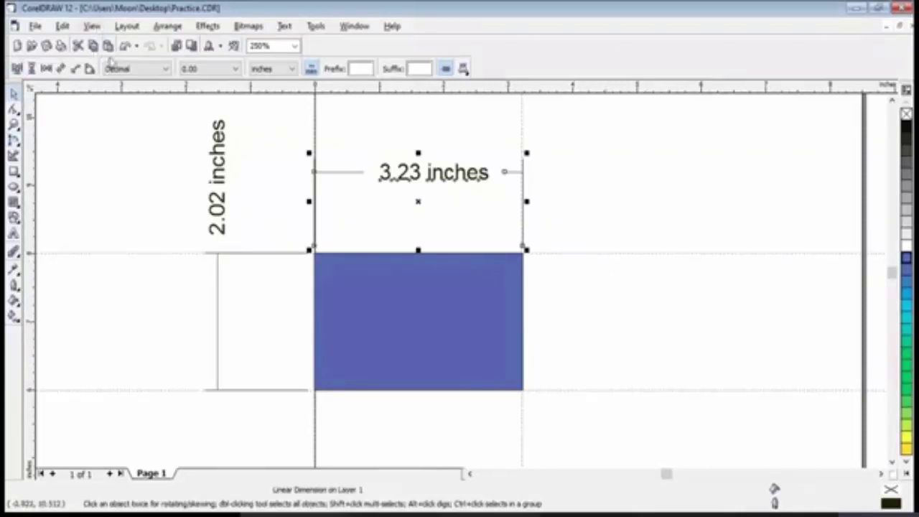
Hide all guidelines and show them again
left_click(92, 27)
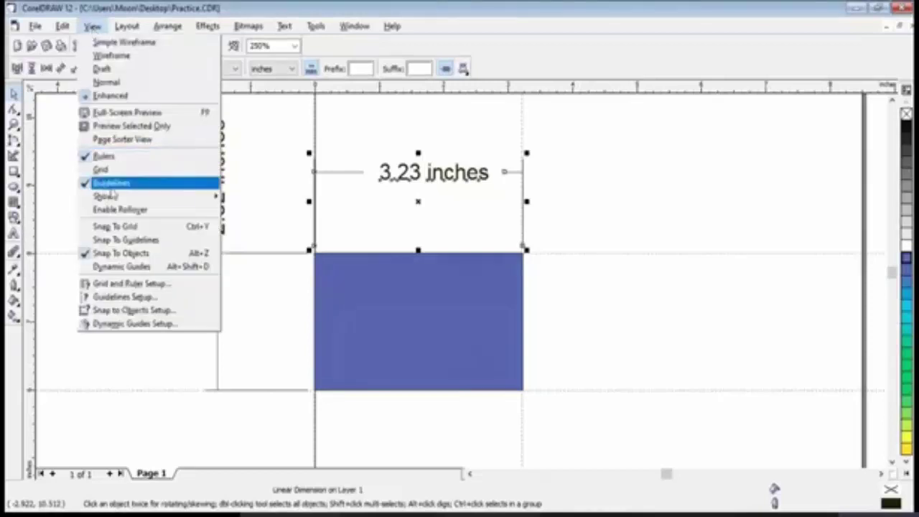
left_click(110, 183)
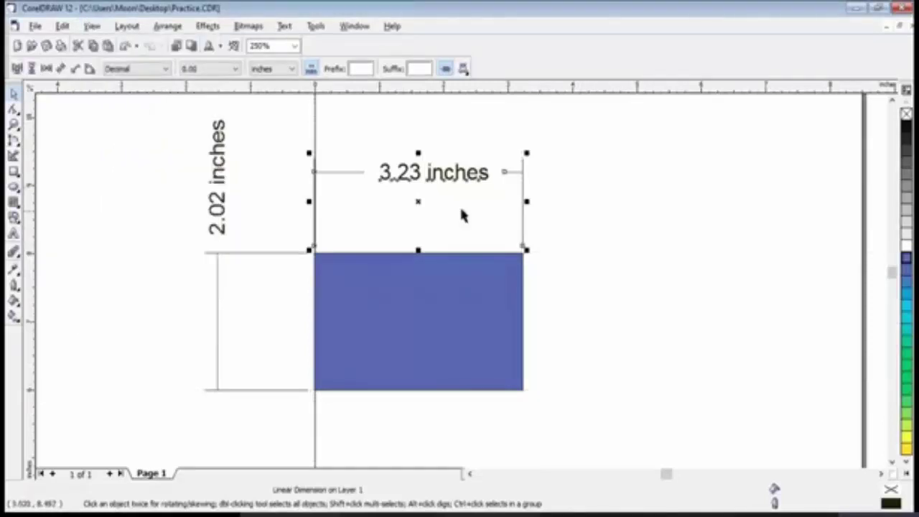
left_click(92, 26)
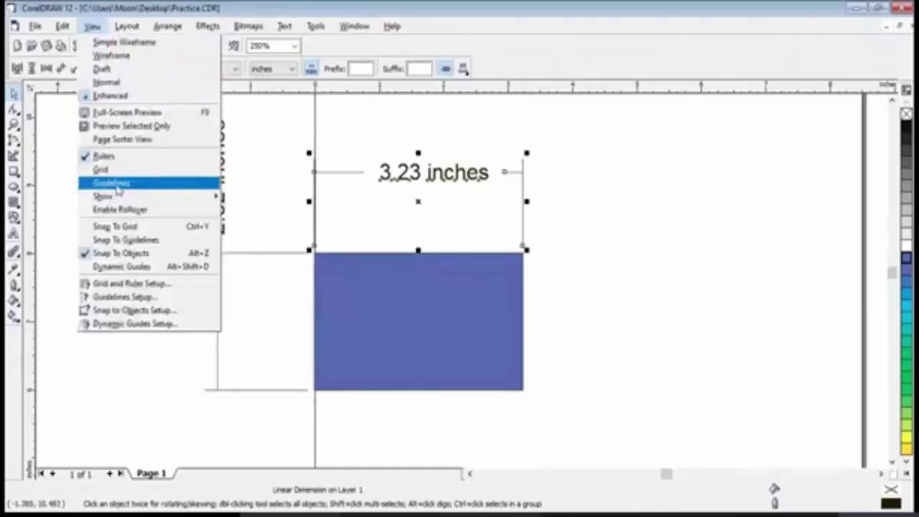
left_click(109, 182)
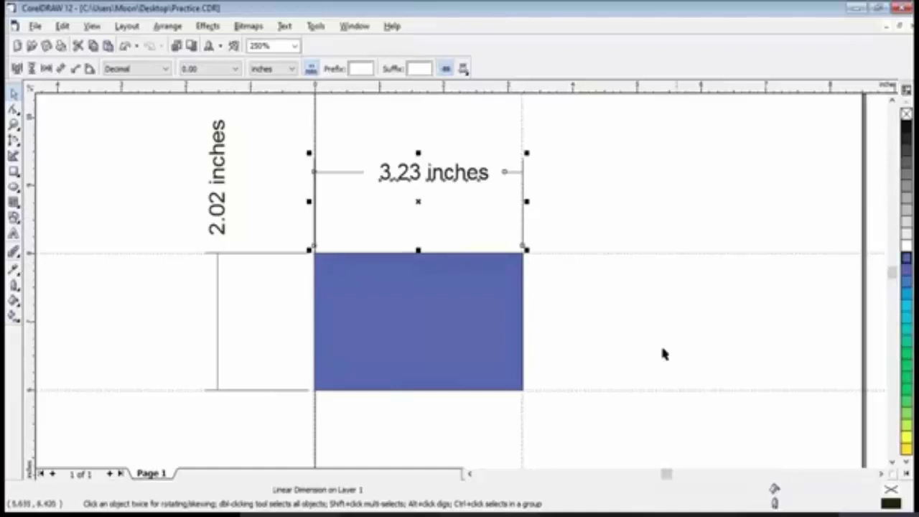
Delete the horizontal guideline at the rectangle's lower edge and add a new one there at about 6.01 inches
left_click(619, 390)
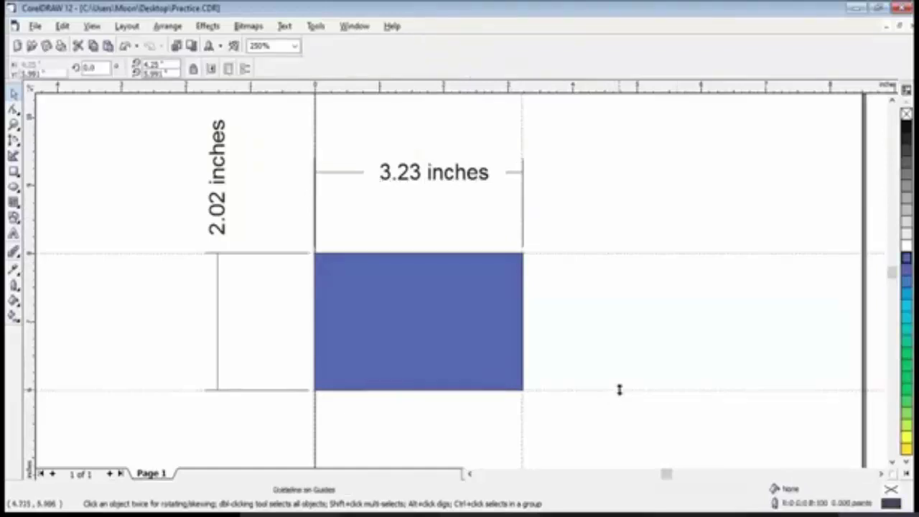
left_click(621, 397)
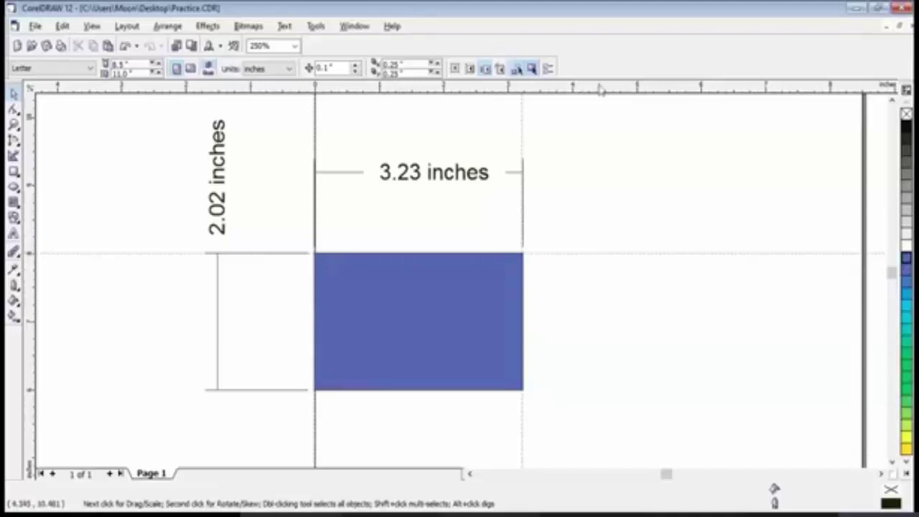
mouse_move(603, 88)
left_mouse_down()
mouse_move(590, 148)
mouse_move(585, 404)
mouse_move(583, 389)
left_mouse_up()
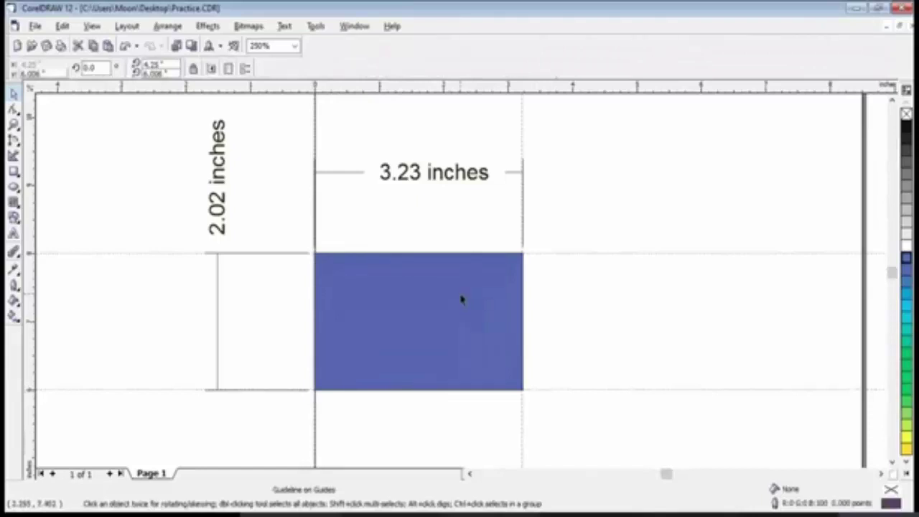
Rotate the lower horizontal guideline to an angle of about 41 degrees
left_click(642, 390)
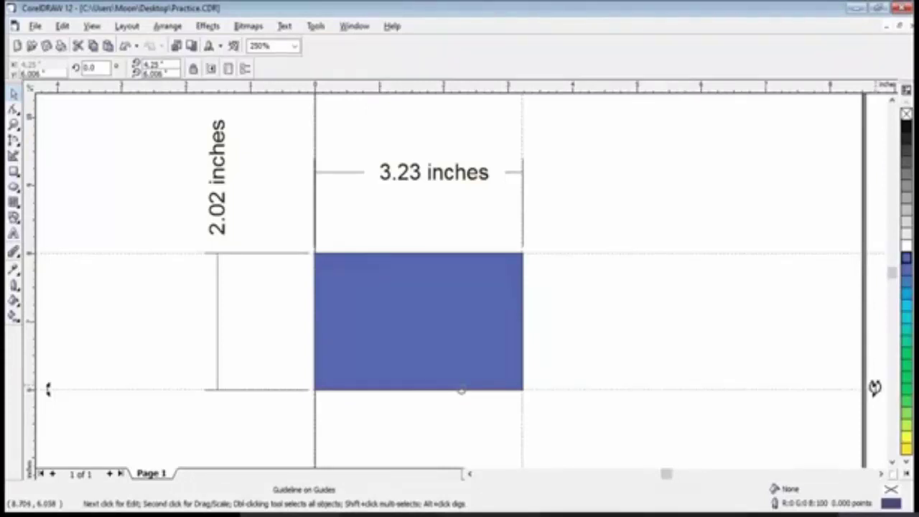
left_click_drag(875, 387, 715, 162)
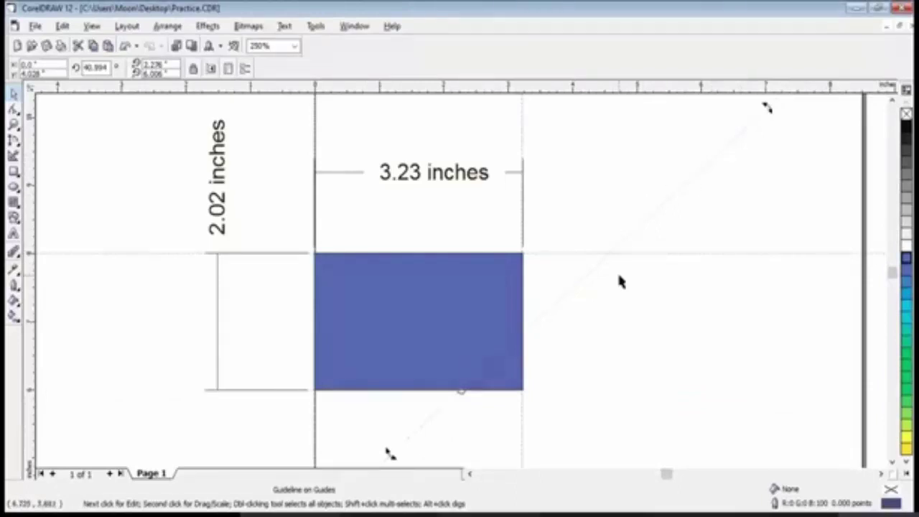
scroll(622, 282, "down", 1)
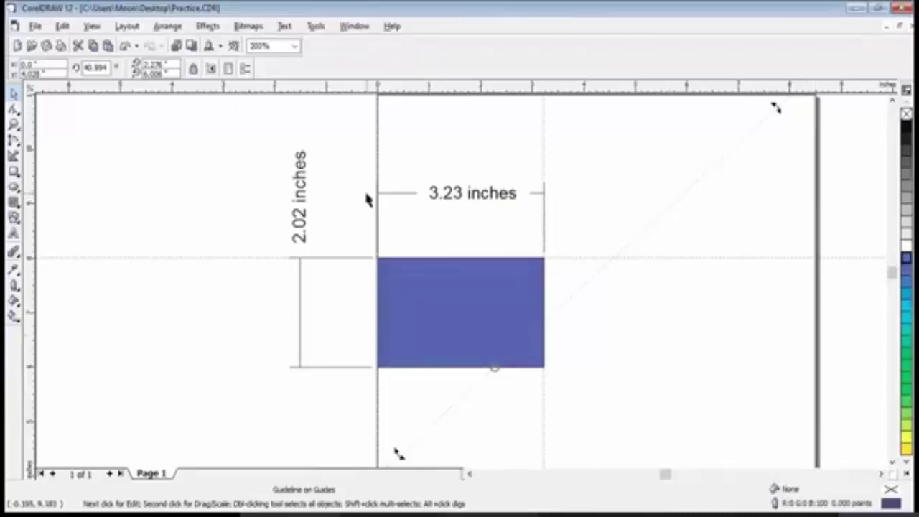
Display the grid across the drawing area
left_click(92, 26)
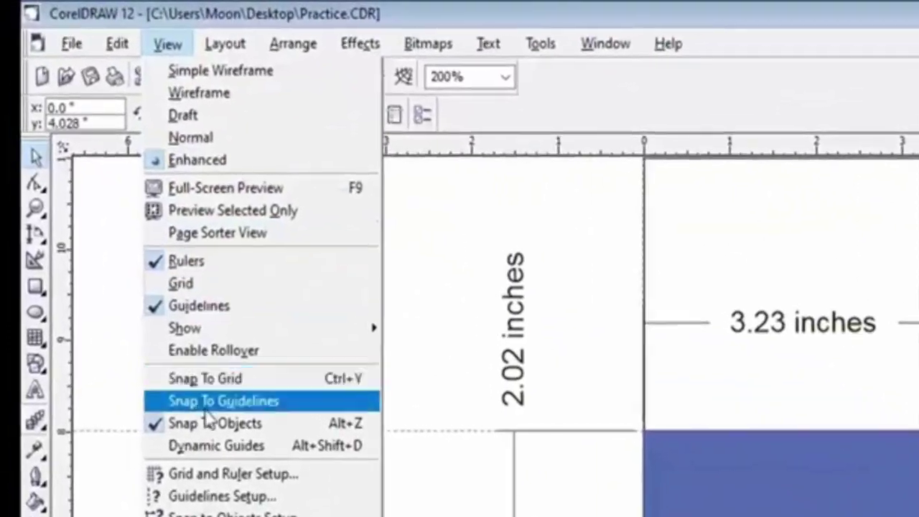
left_click(196, 289)
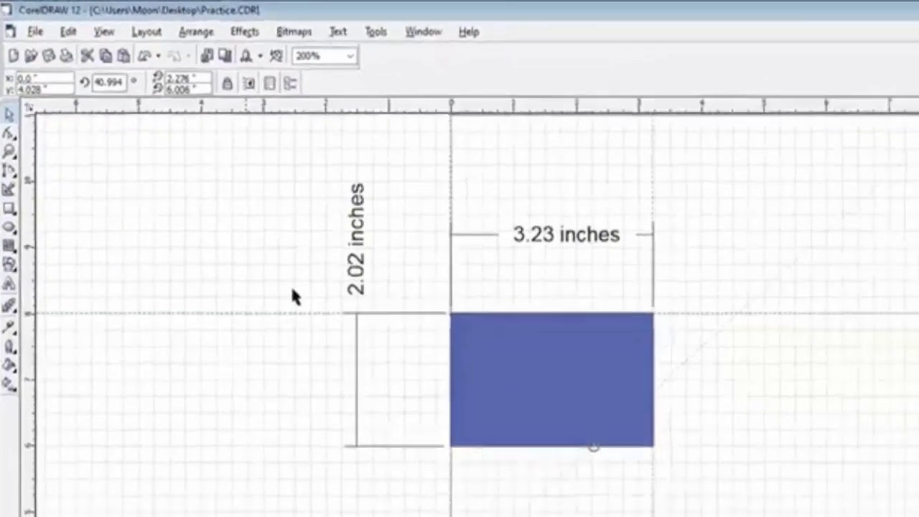
scroll(589, 324, "down", 1)
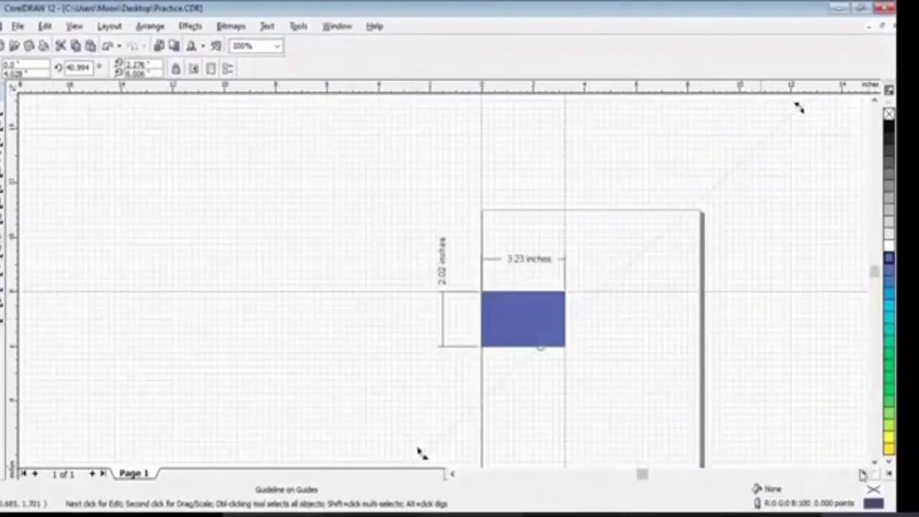
left_click(864, 474)
left_click(875, 462)
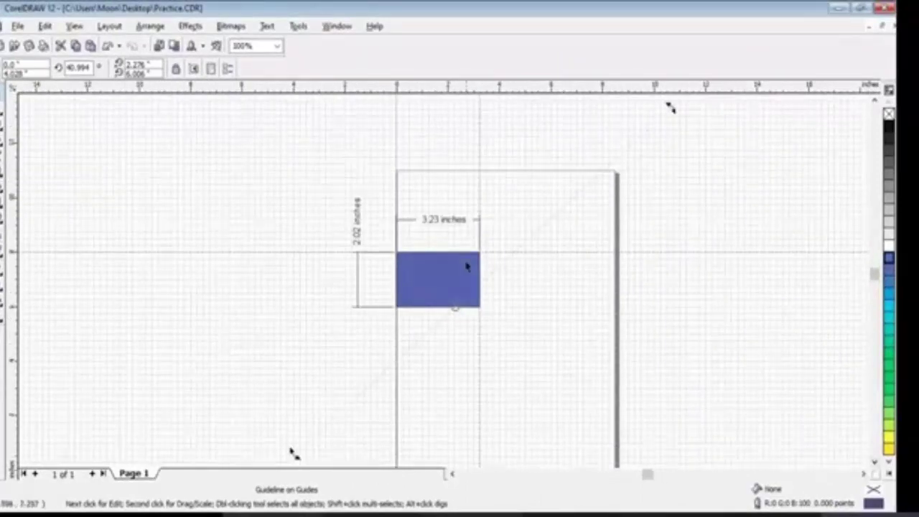
Hide the grid and display it again
left_click(74, 27)
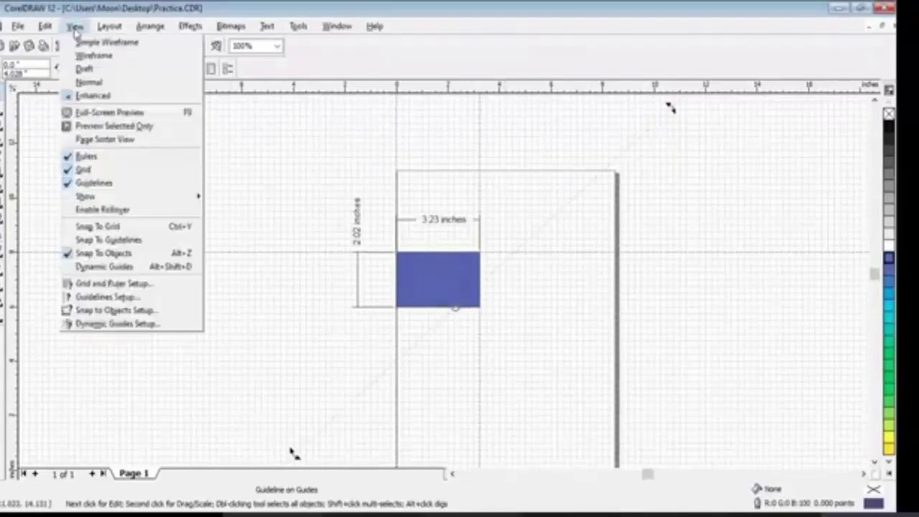
left_click(84, 171)
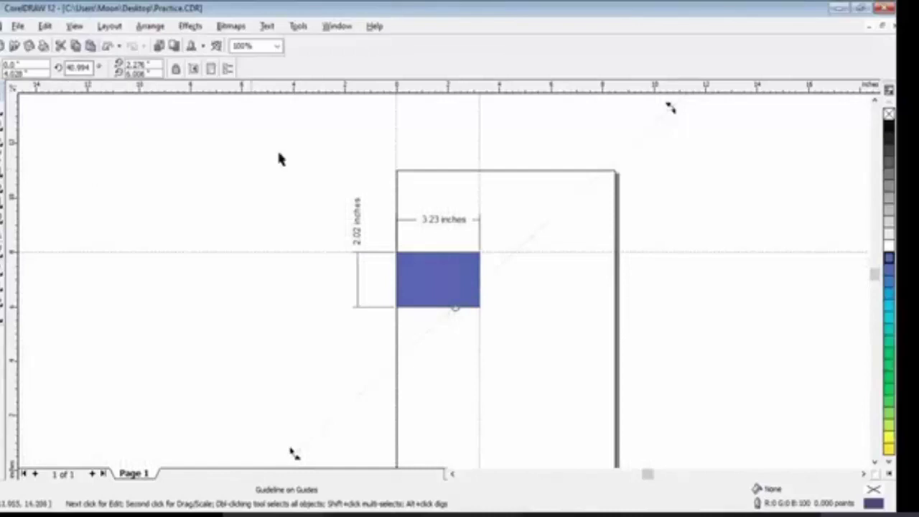
left_click(76, 27)
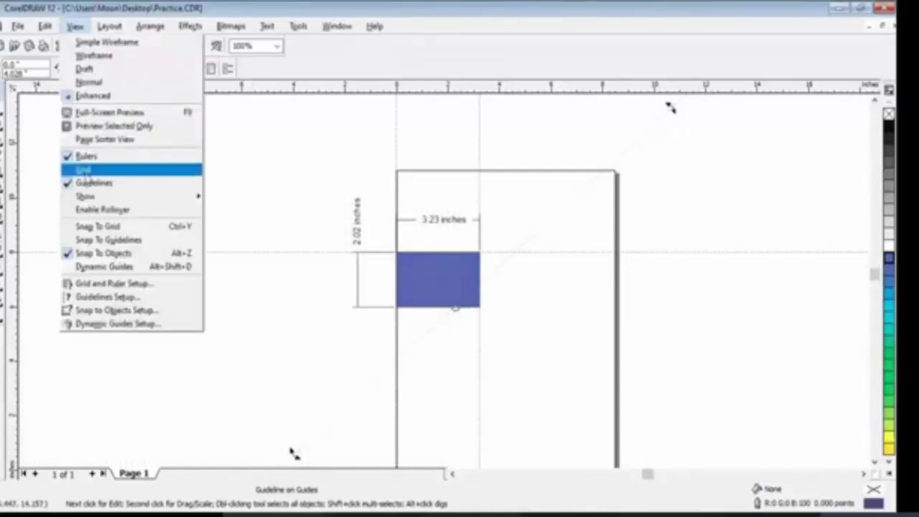
left_click(87, 170)
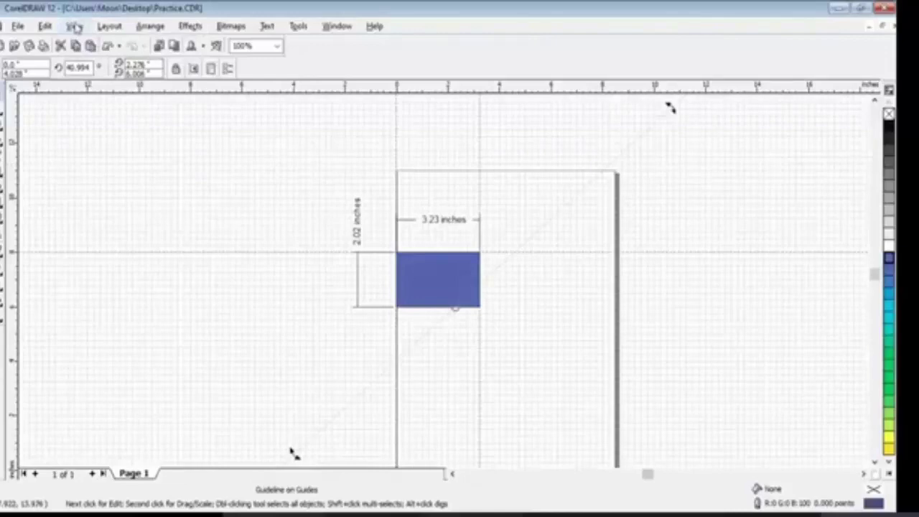
Define the document grid by spacing, with a grid line every 0.25 inches horizontally and vertically
left_click(75, 26)
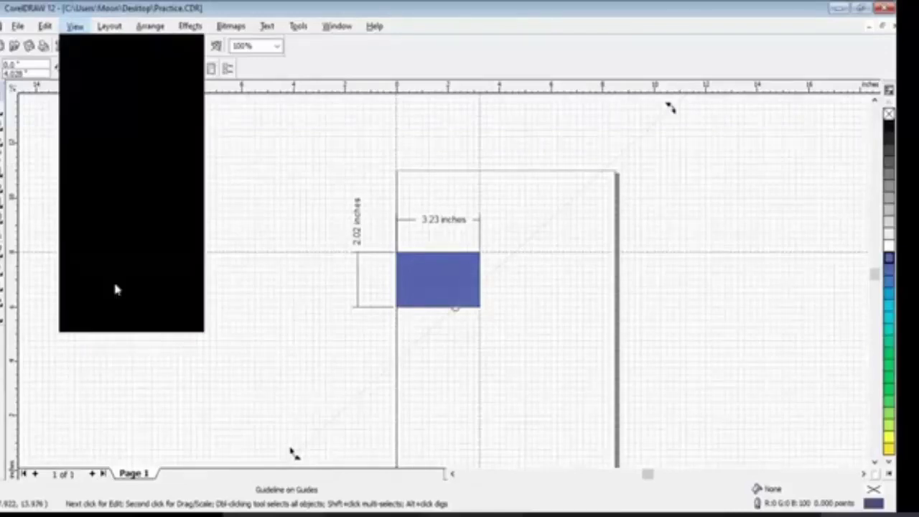
left_click(115, 289)
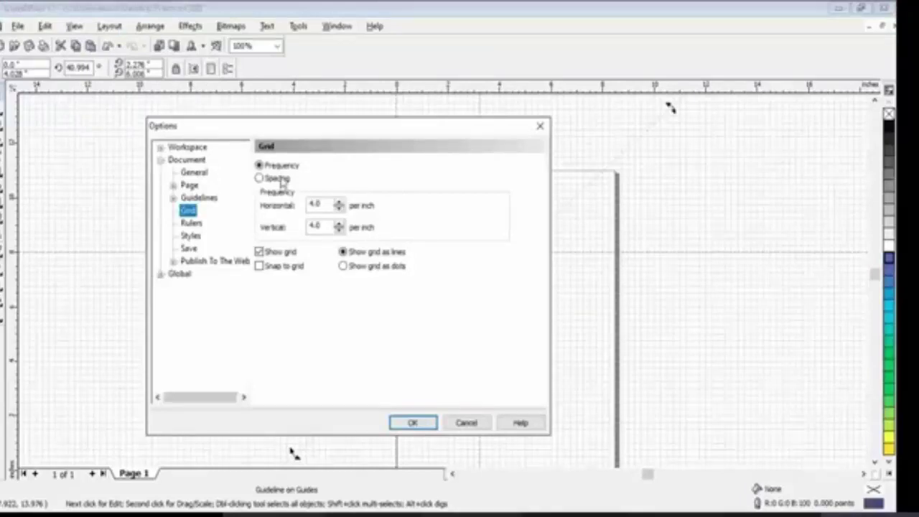
left_click(279, 179)
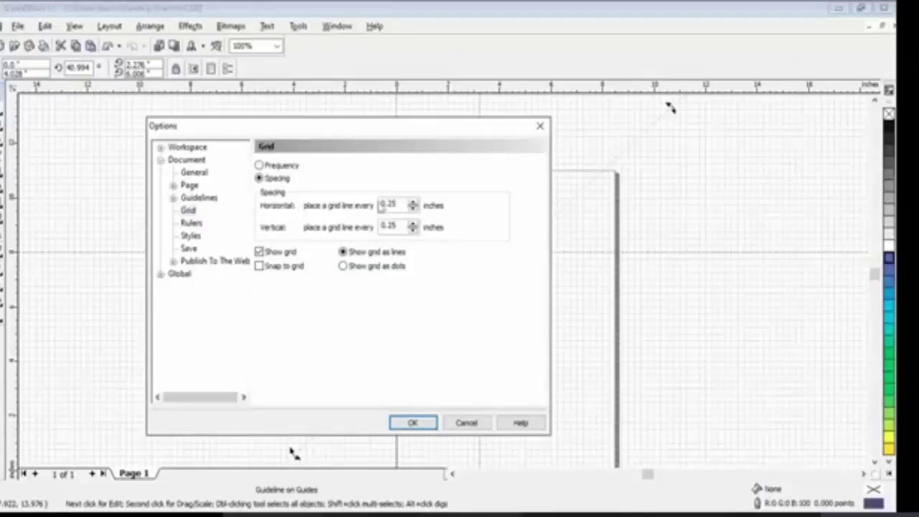
left_click(412, 423)
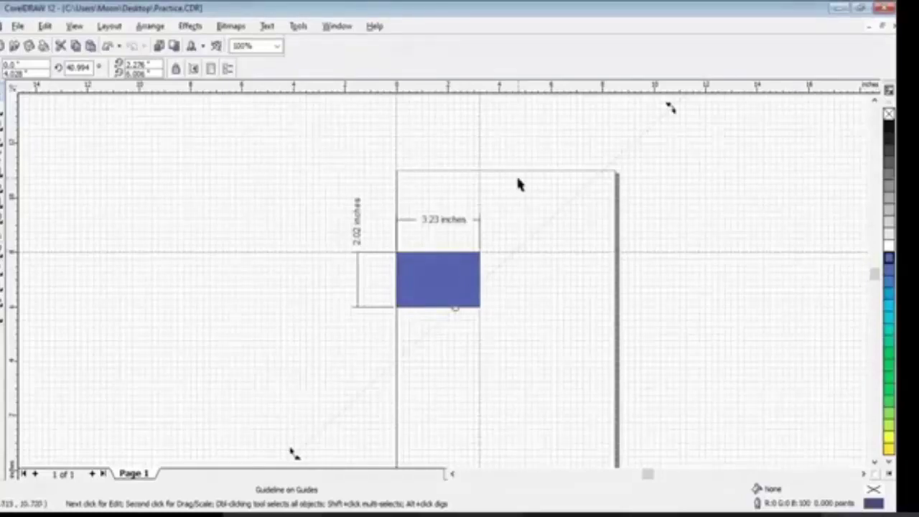
Hide the grid in the drawing area
left_click(875, 462)
left_click(865, 474)
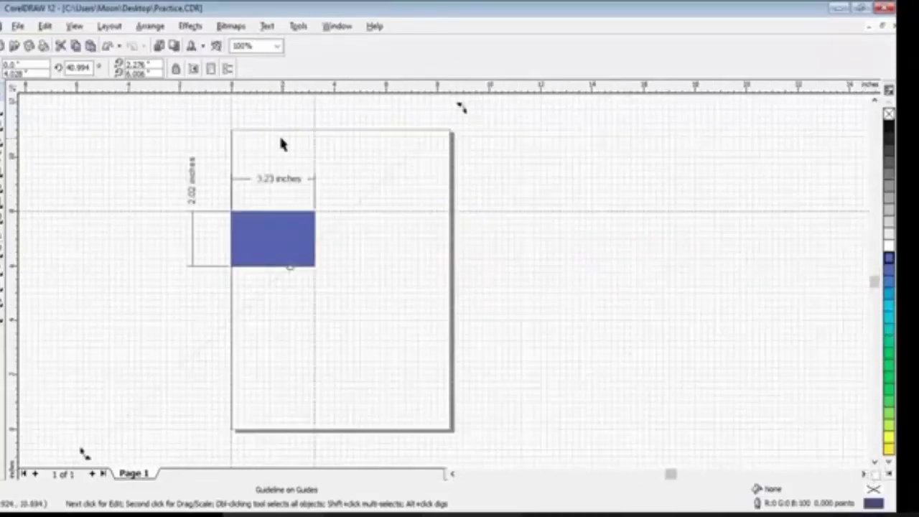
scroll(280, 138, "up", 1)
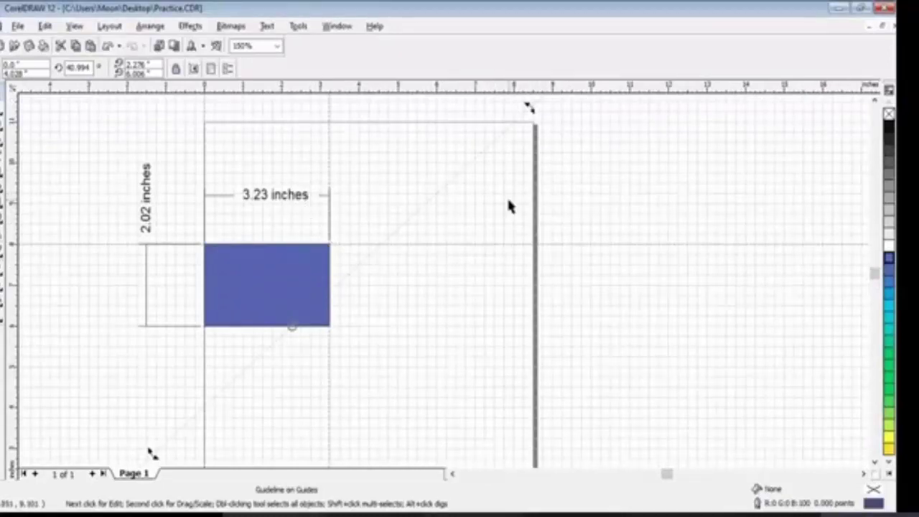
left_click(75, 26)
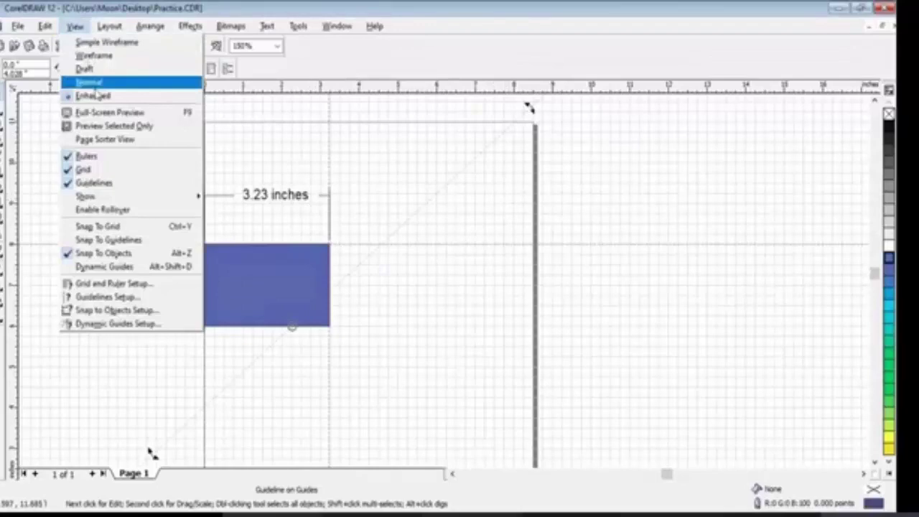
left_click(99, 175)
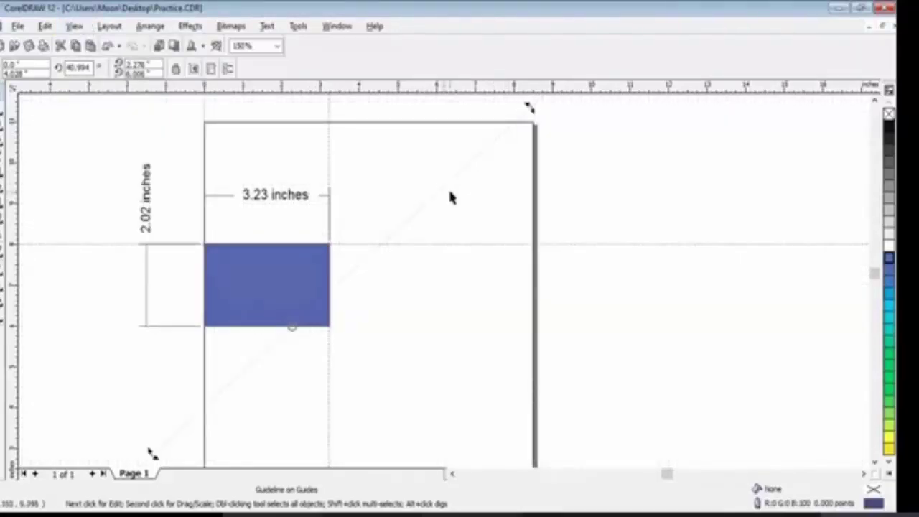
Delete the horizontal, slanted and vertical guidelines around the blue rectangle
left_click(428, 241)
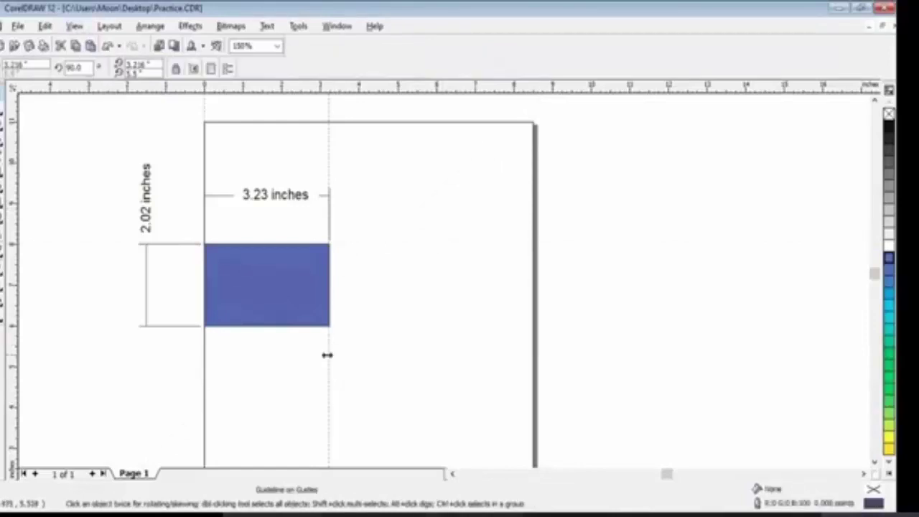
left_click_drag(328, 353, 206, 352)
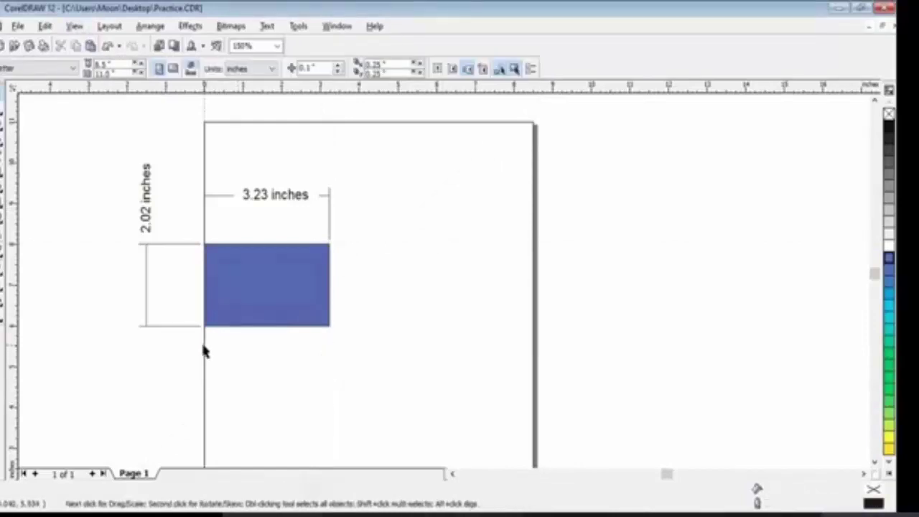
left_click(204, 352)
key("Delete")
Delete the blue rectangle together with its width and height dimensions
left_click(875, 463)
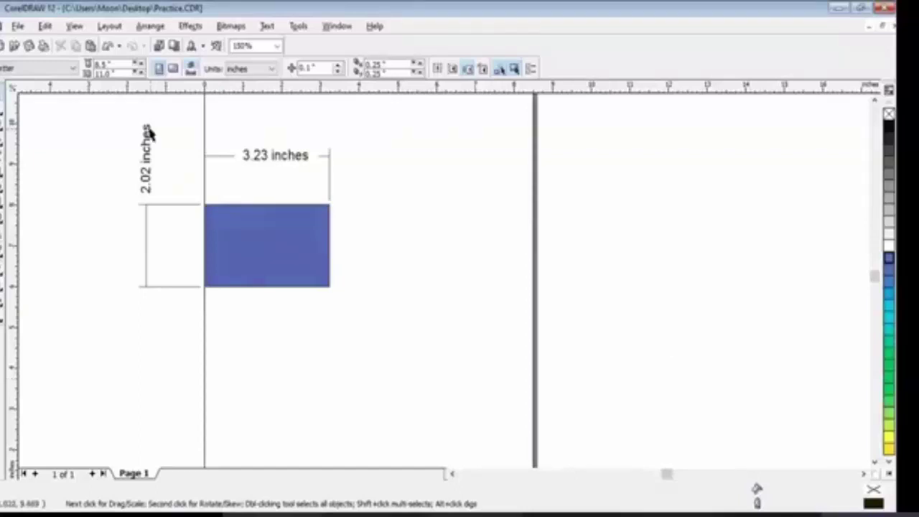
left_click_drag(104, 103, 372, 333)
key("Delete")
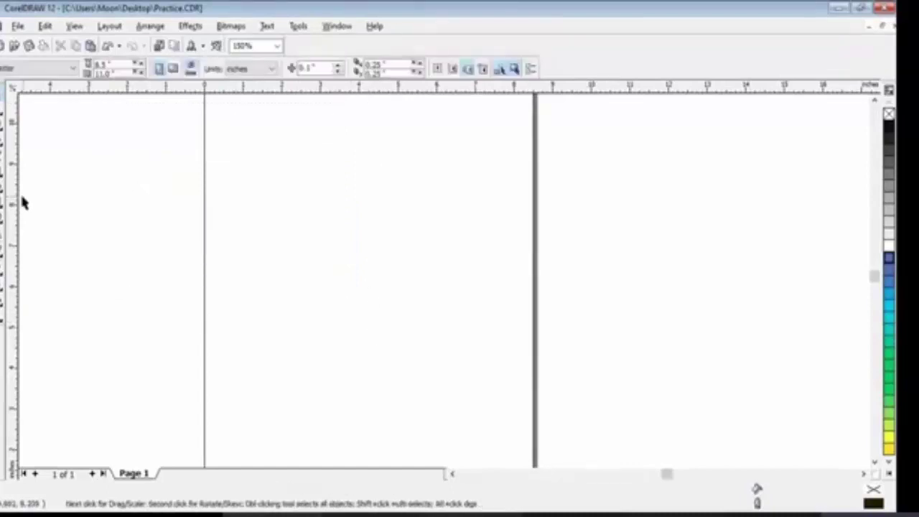
Draw an RGB Blue rectangle about 2.27 by 2.46 inches and an RGB Yellow one about 2.60 by 2.74 inches across the page's right edge
left_click(2, 174)
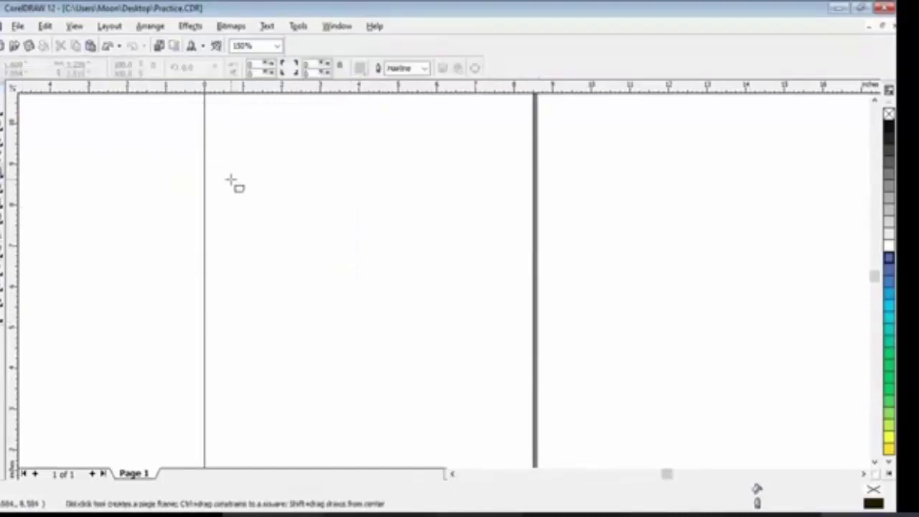
left_click_drag(232, 179, 321, 280)
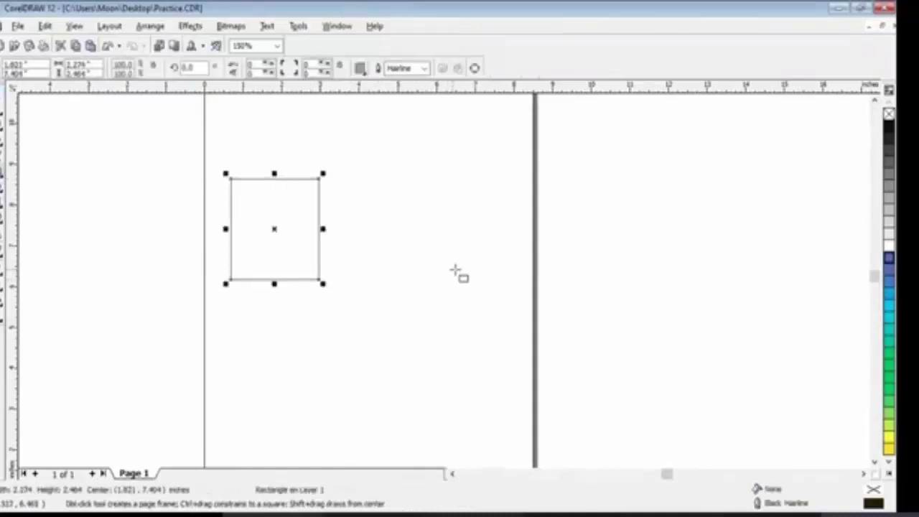
left_click(889, 263)
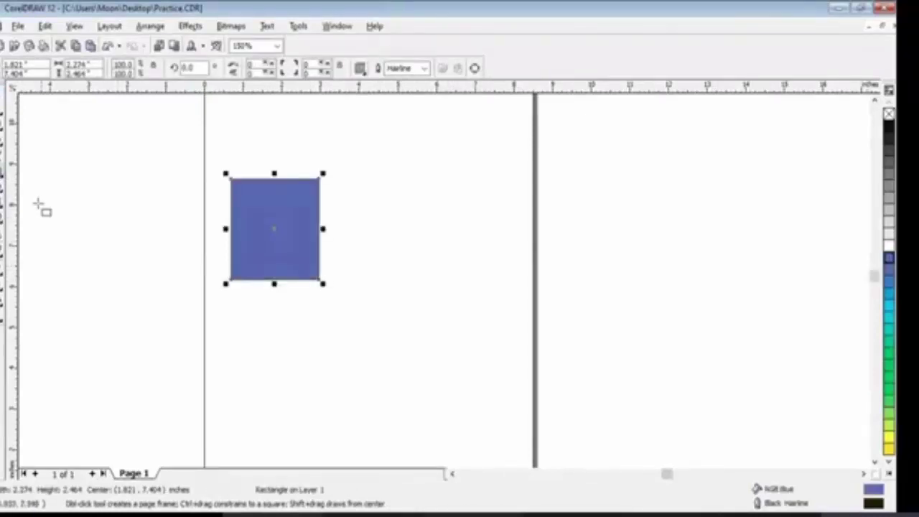
left_click_drag(442, 189, 544, 302)
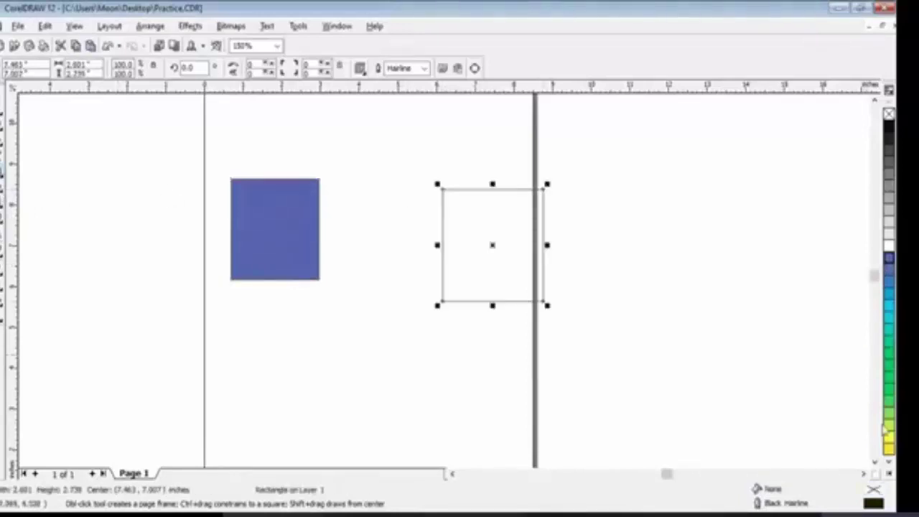
left_click(889, 438)
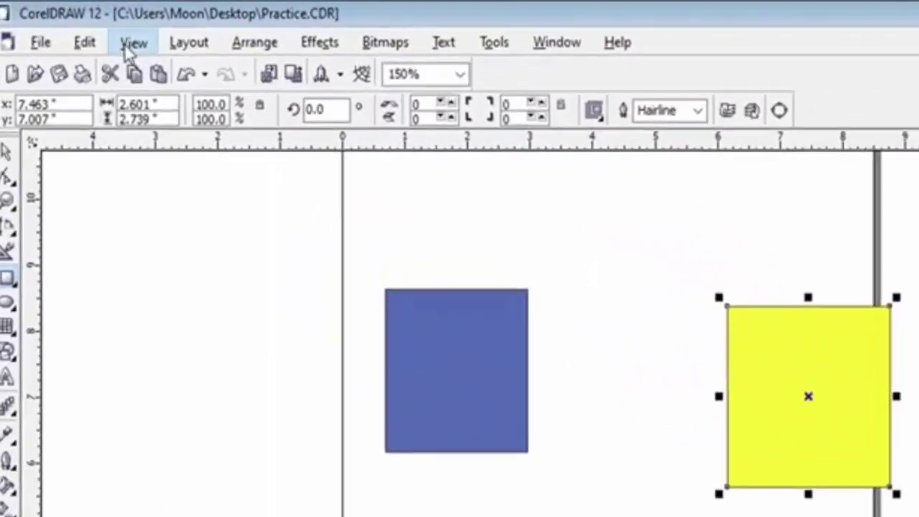
Review the Snap to Objects options and snapping modes, and accept them with snap location marks enabled
left_click(74, 26)
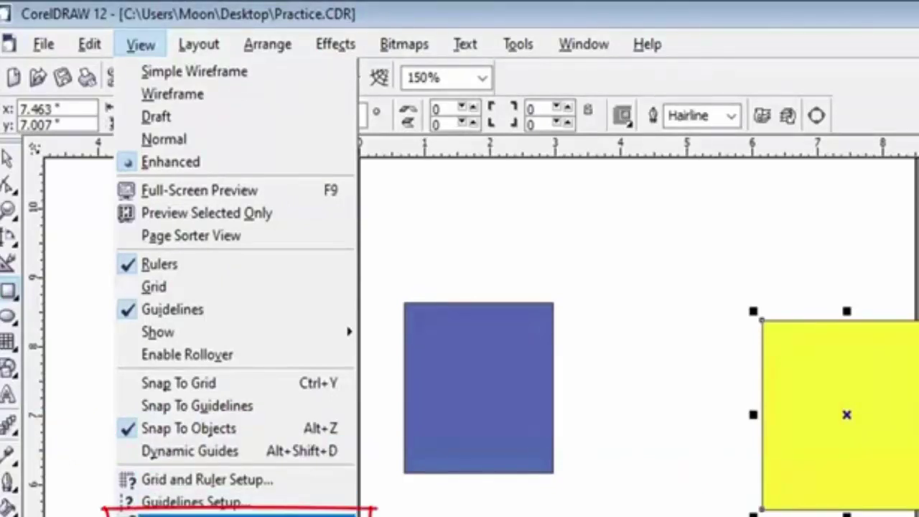
left_click(201, 516)
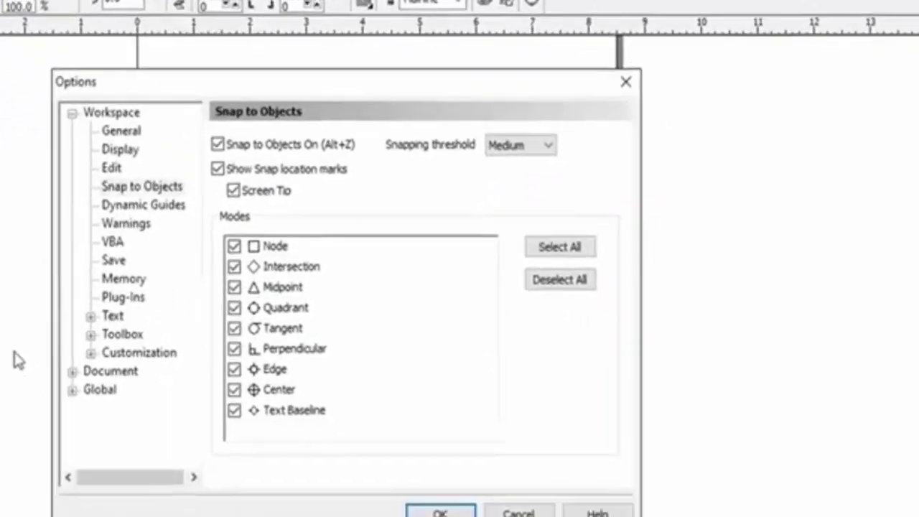
left_click(134, 184)
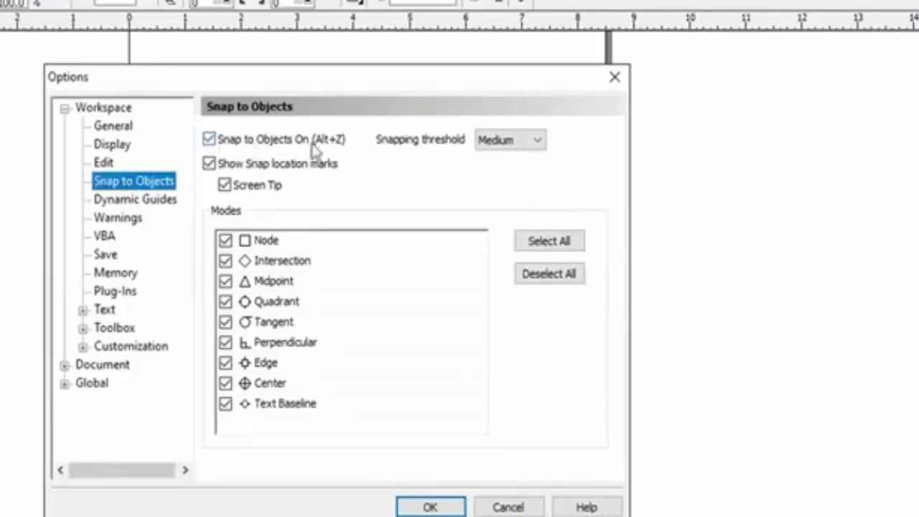
left_click(213, 167)
left_click(215, 166)
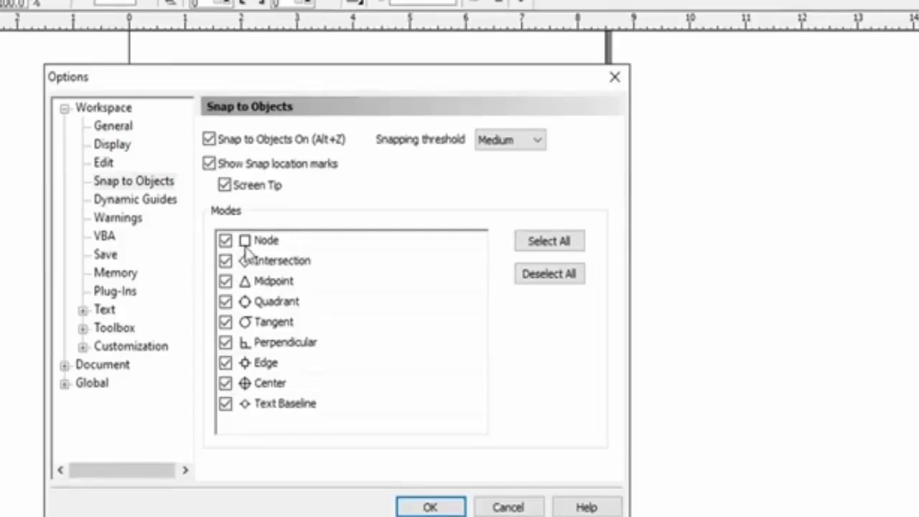
left_click(431, 508)
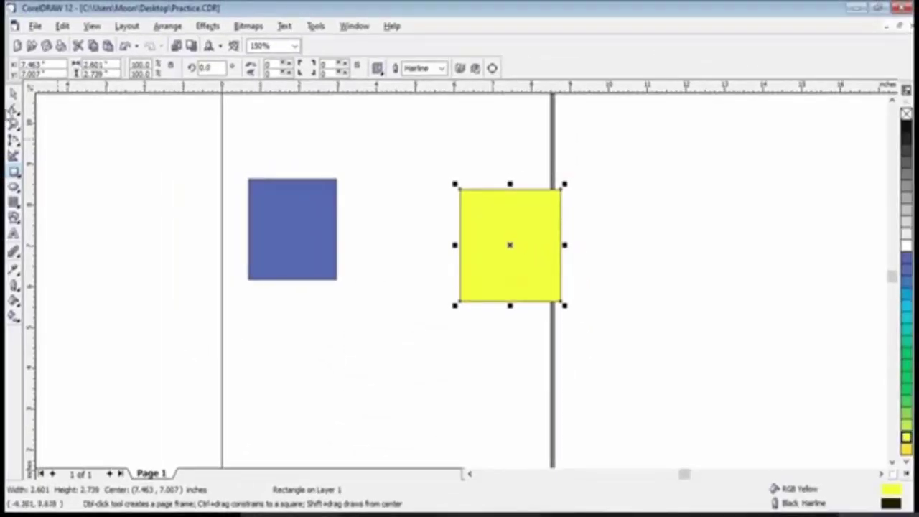
Move the blue rectangle by its upper-right node and snap it to the yellow rectangle's upper-left node
key("space")
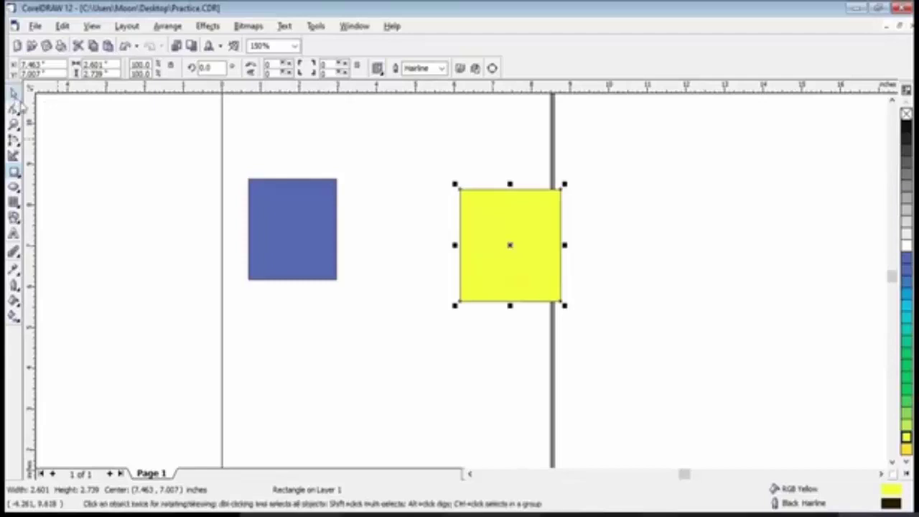
left_click(304, 153)
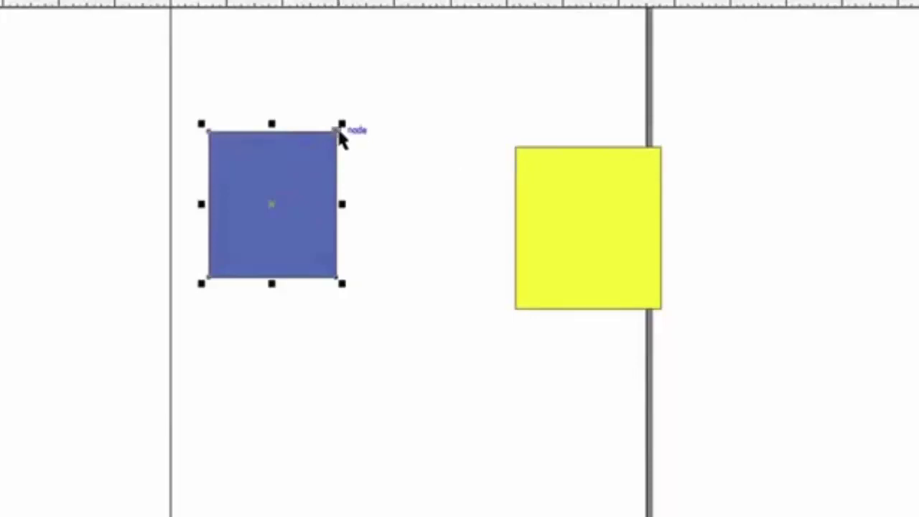
left_click_drag(338, 131, 515, 147)
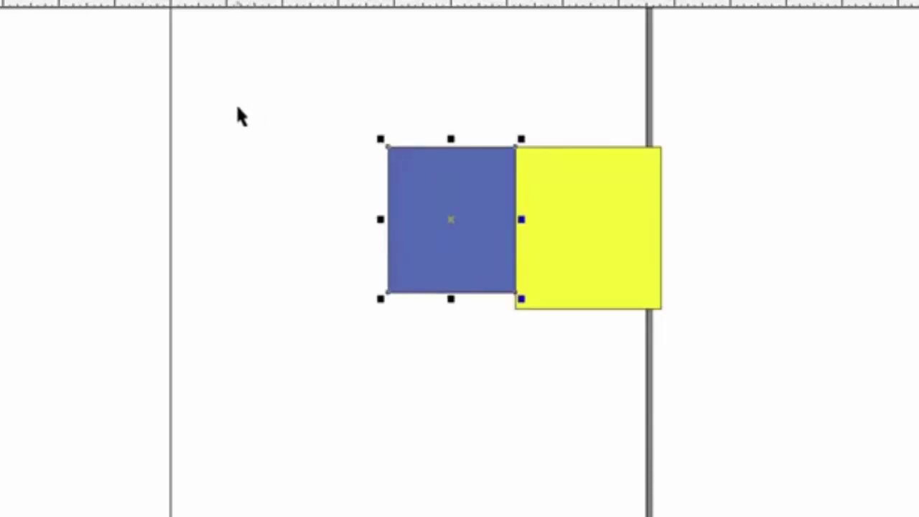
left_click(727, 213)
left_click(653, 170)
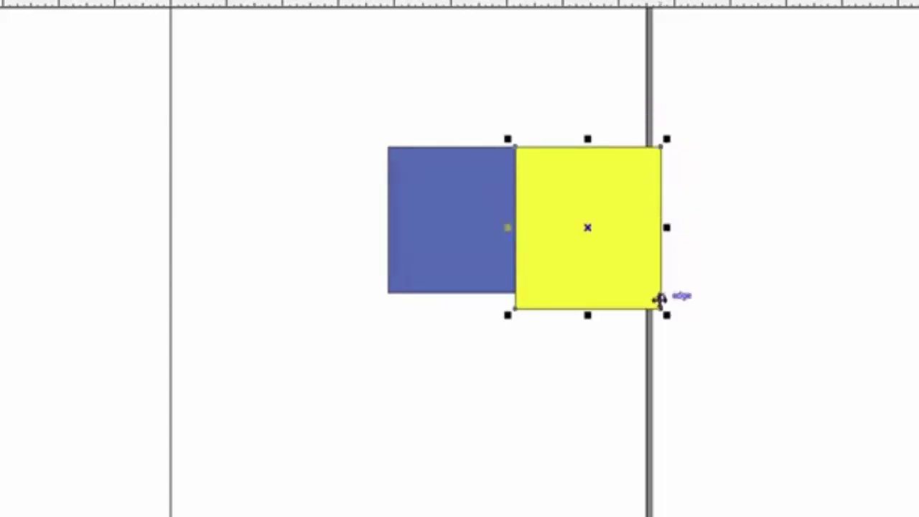
Pull the blue rectangle away and snap its top-edge midpoint to the yellow rectangle's lower-left corner
left_click(450, 228)
left_click_drag(449, 228, 331, 192)
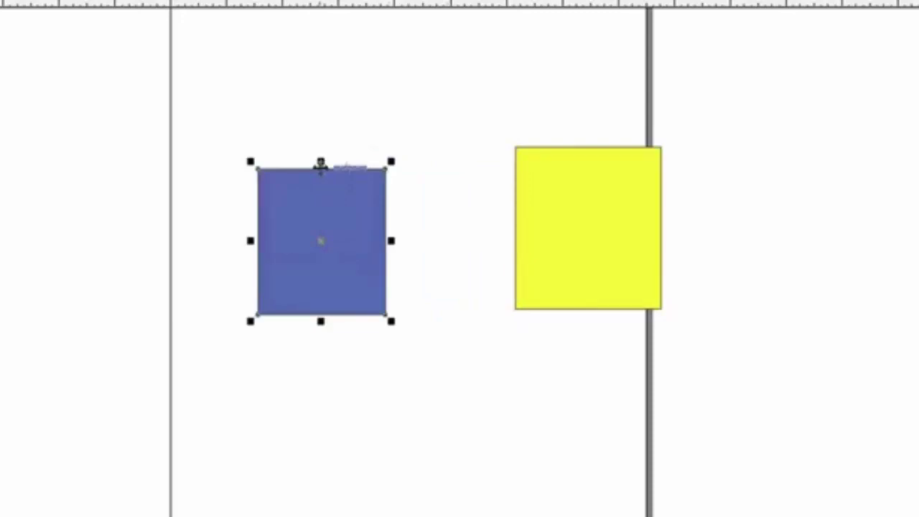
left_click(323, 174)
left_click_drag(322, 174, 514, 316)
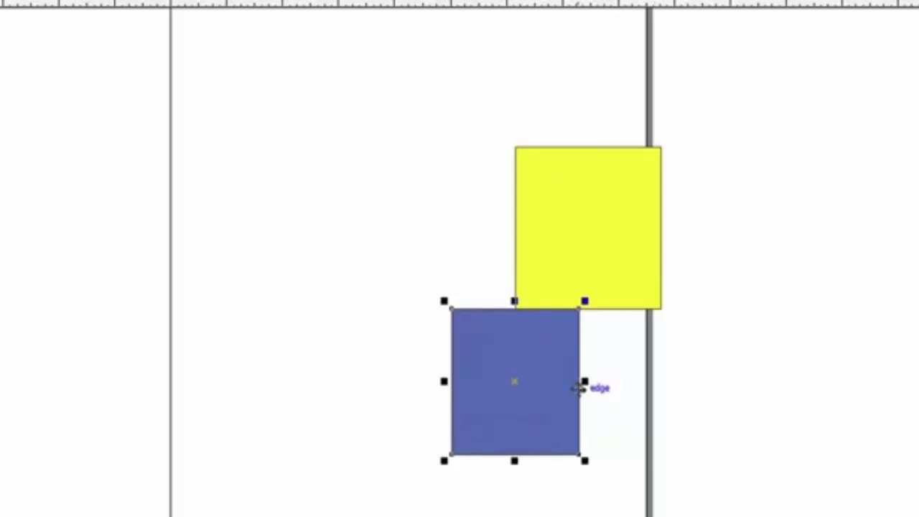
Move the blue rectangle by its right edge and snap it against the yellow rectangle's left edge
left_click_drag(579, 388, 517, 226)
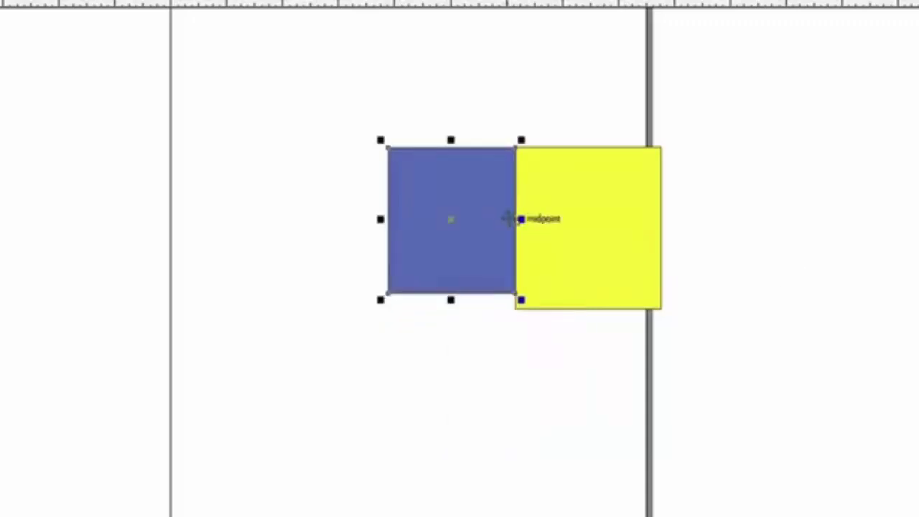
left_click(570, 226)
left_click(568, 225)
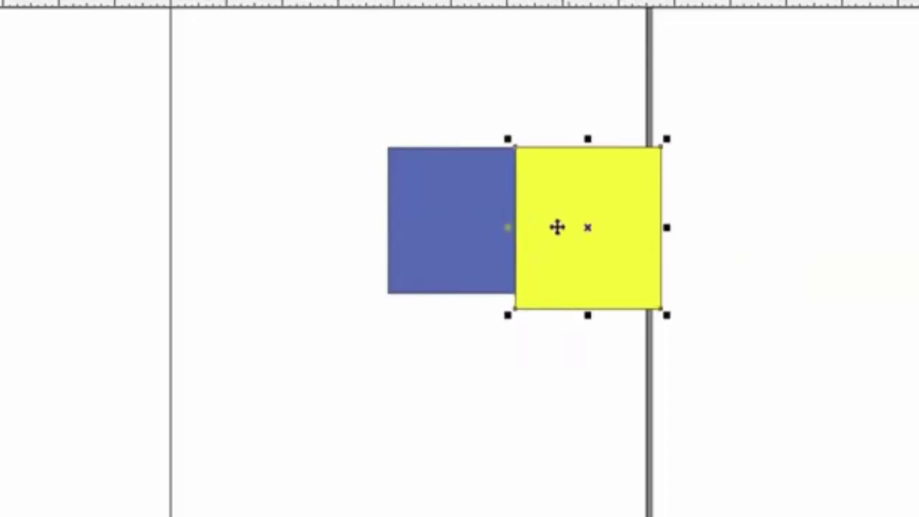
Pull the blue rectangle away and snap its right-edge midpoint to the yellow rectangle's left-edge midpoint
left_click_drag(467, 232, 408, 231)
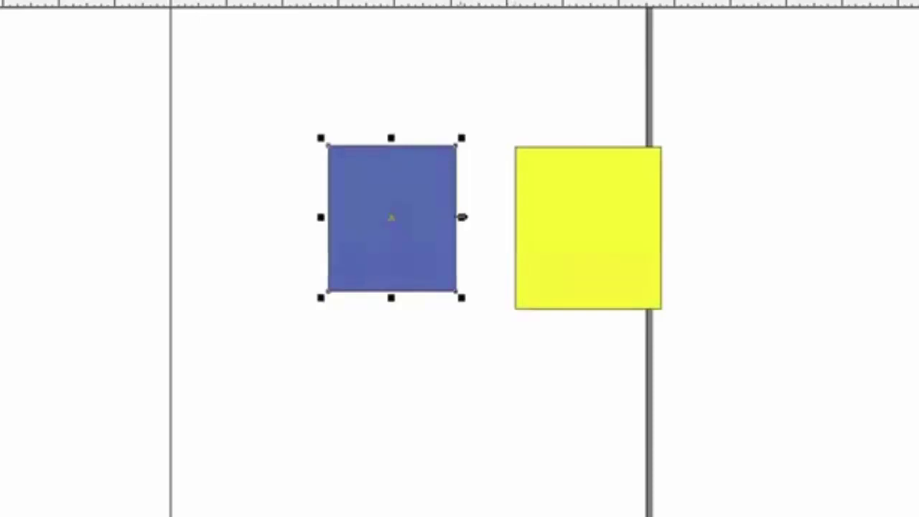
left_click_drag(462, 218, 516, 224)
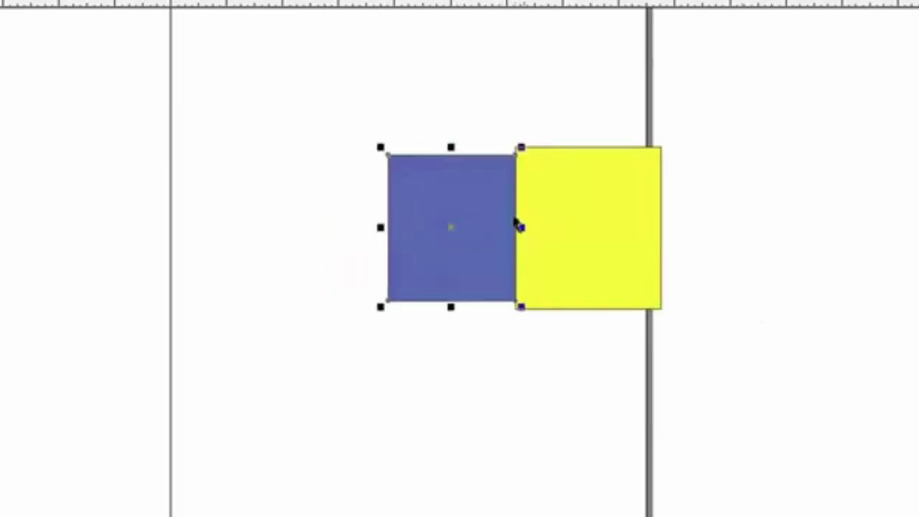
left_click(632, 242)
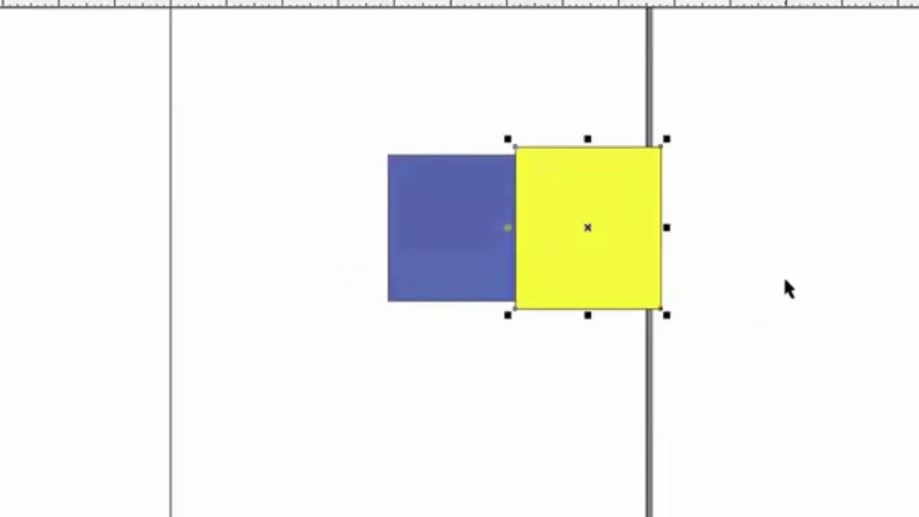
left_click(767, 281)
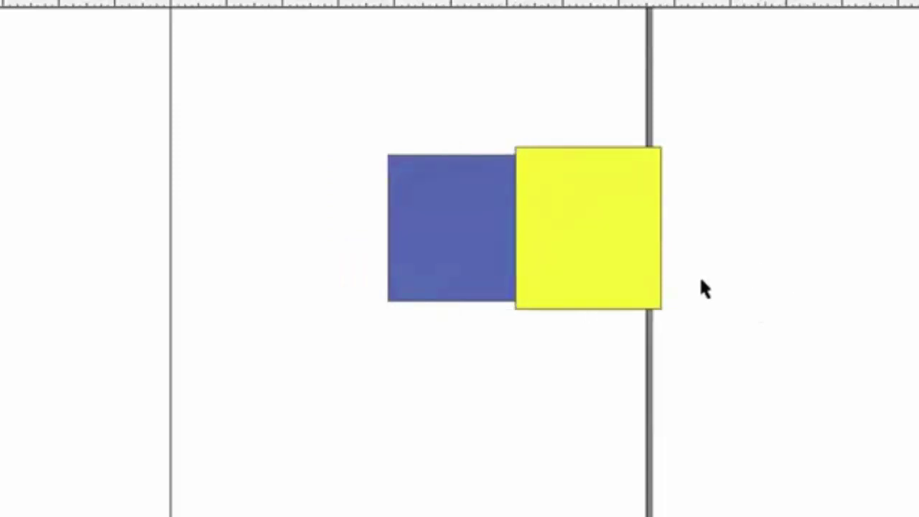
left_click(464, 237)
left_click(575, 248)
left_click(450, 234)
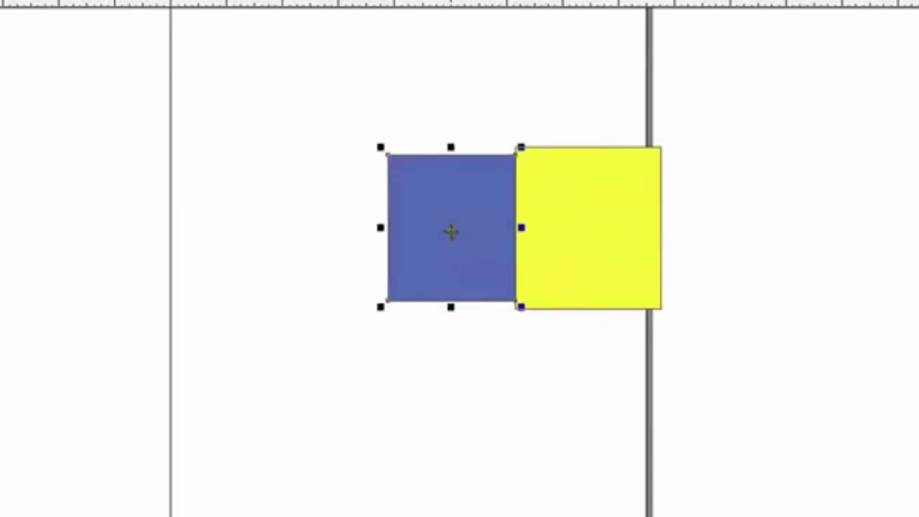
Snap the blue rectangle's center onto the yellow rectangle's center, and pull it back out to the yellow rectangle's left
left_click_drag(450, 231, 574, 236)
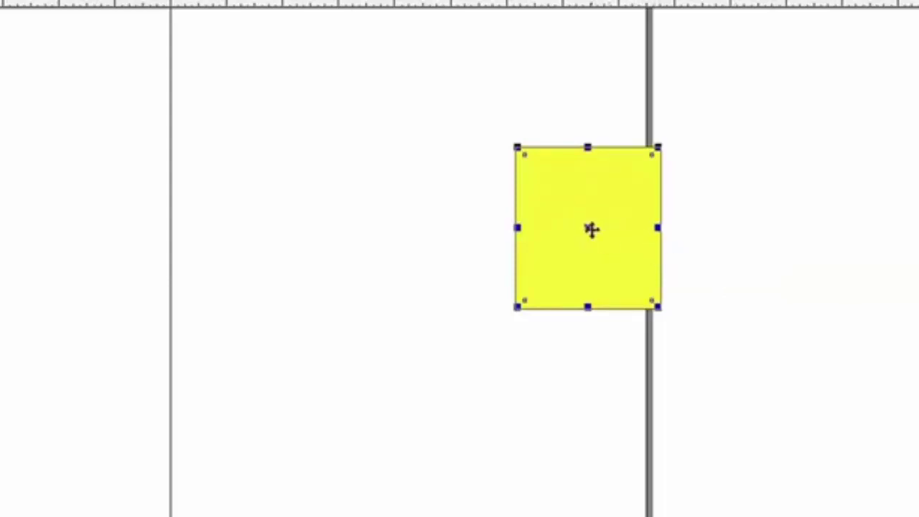
left_click_drag(591, 229, 404, 211)
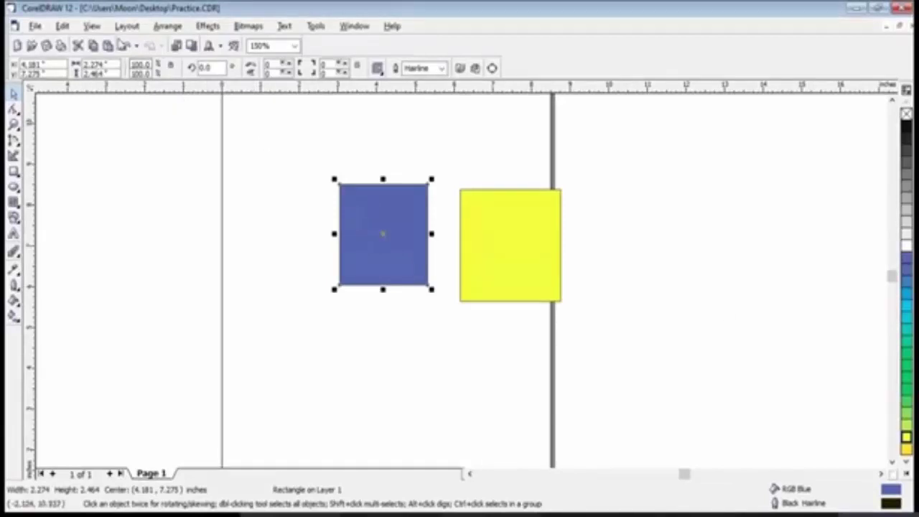
Enable Snap To Guidelines and add a vertical guideline about 1 inch left of the page and a horizontal one just above the rectangles
left_click(96, 29)
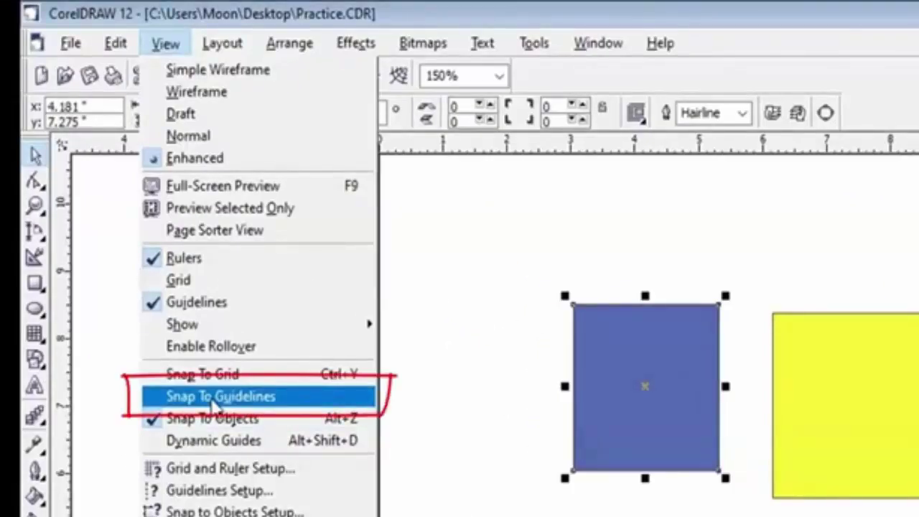
left_click(216, 399)
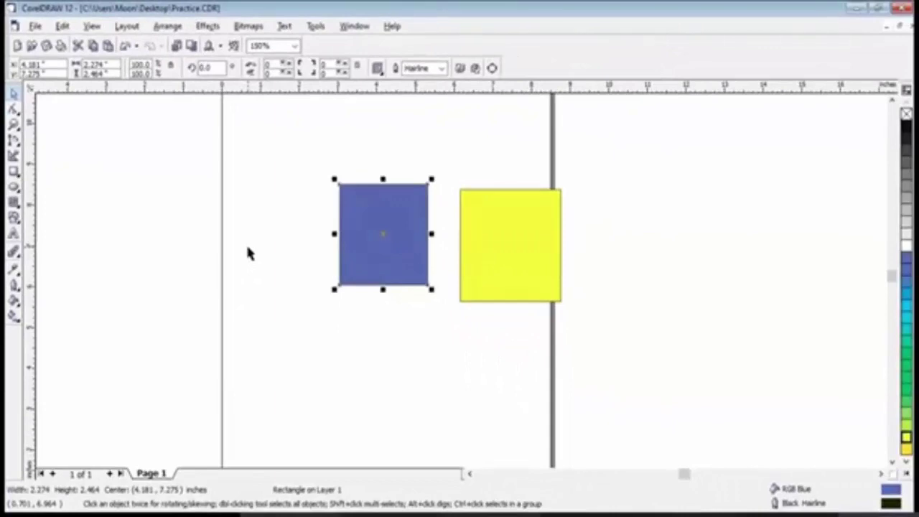
left_click_drag(29, 255, 185, 261)
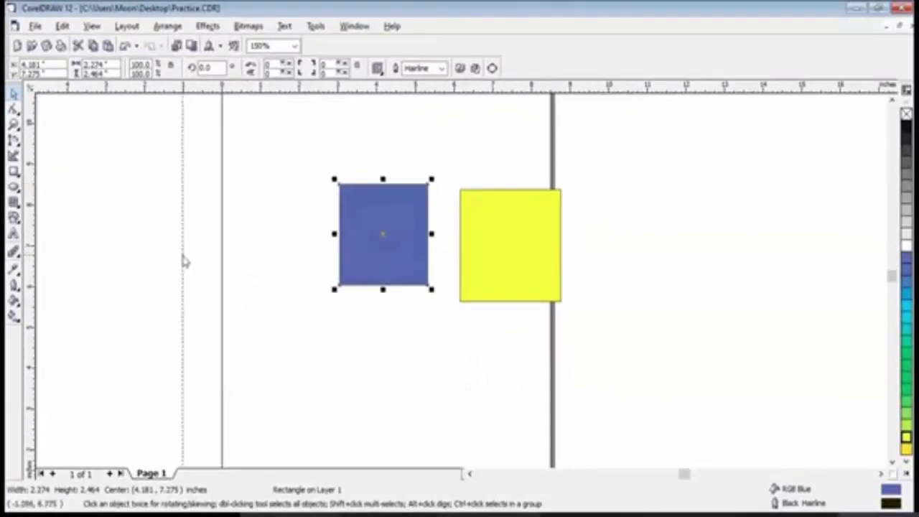
left_click_drag(254, 87, 182, 173)
Move the blue rectangle by its upper-left corner and snap it to the intersection of the two guidelines
left_click(386, 264)
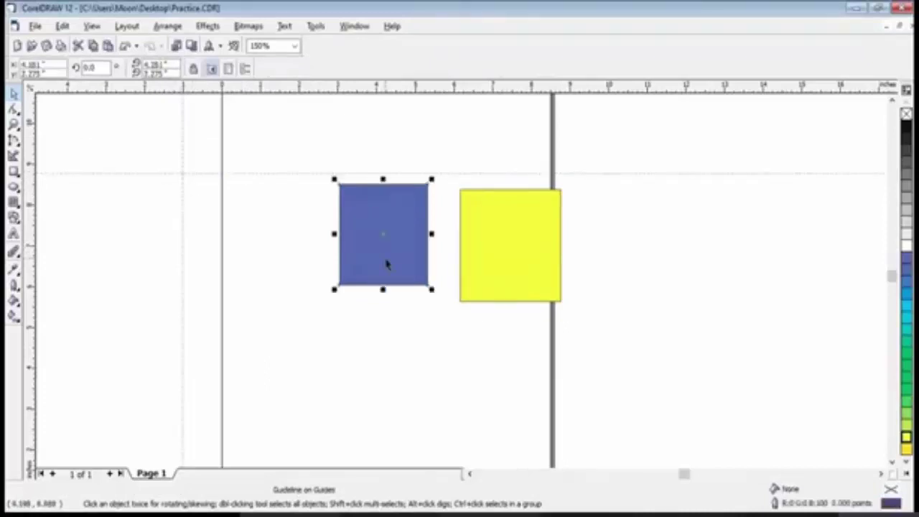
left_click(92, 26)
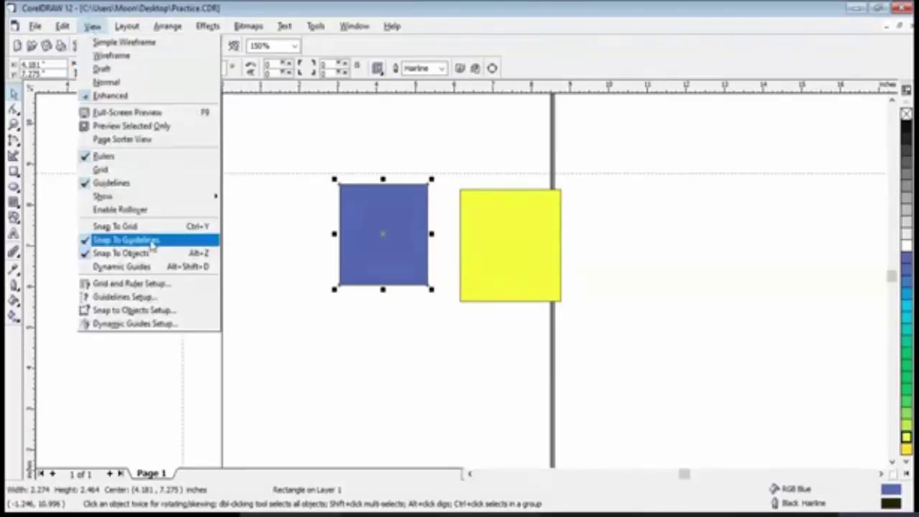
left_click(291, 265)
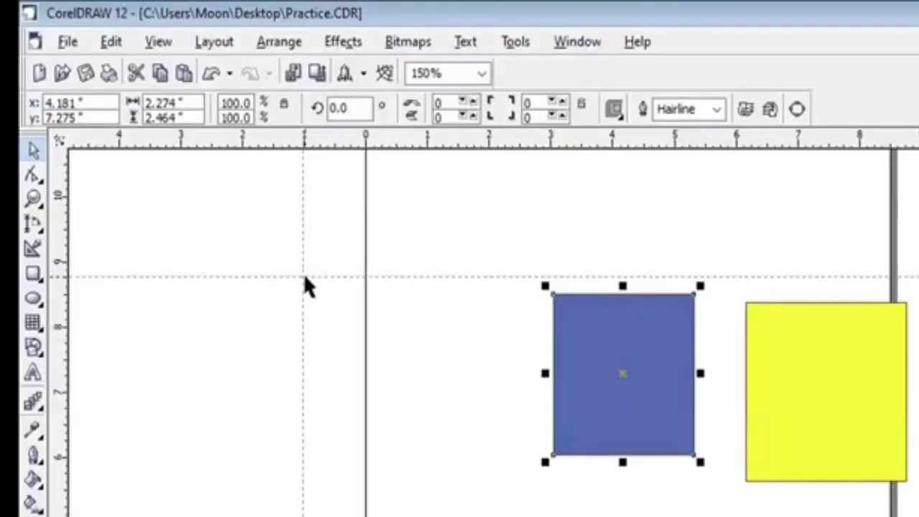
left_click_drag(551, 290, 305, 278)
left_click(619, 271)
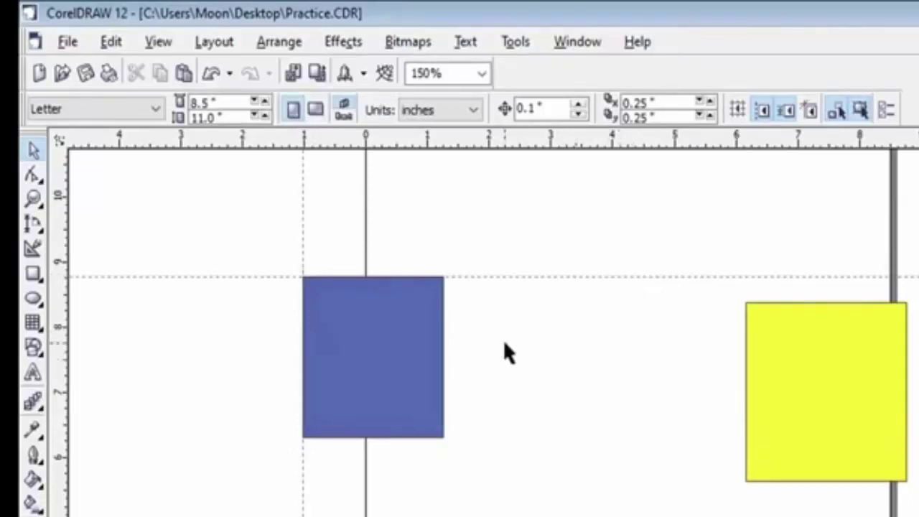
Move the yellow rectangle up by its top edge and snap that edge to the horizontal guideline
left_click(833, 321)
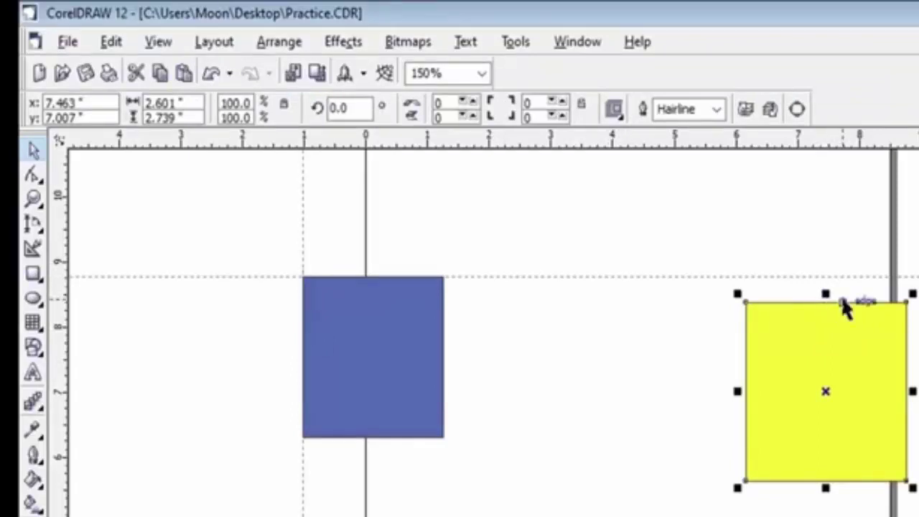
left_click_drag(838, 296, 839, 282)
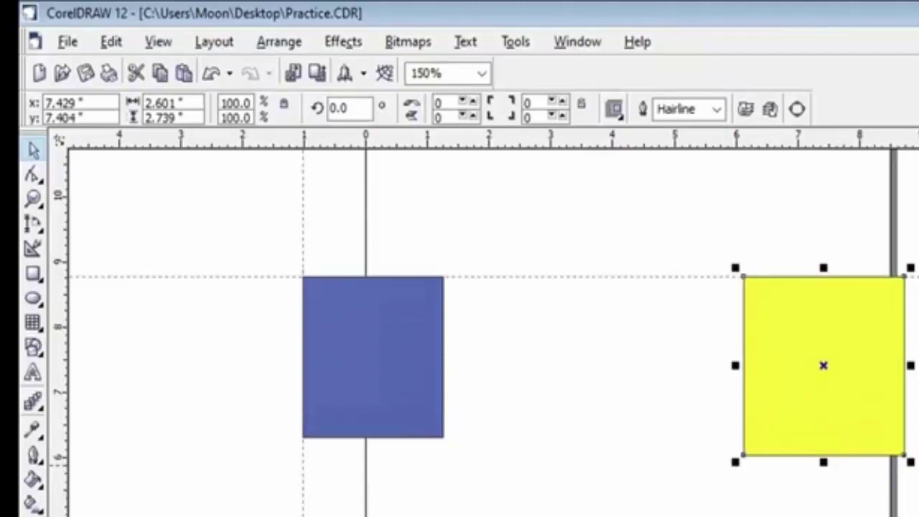